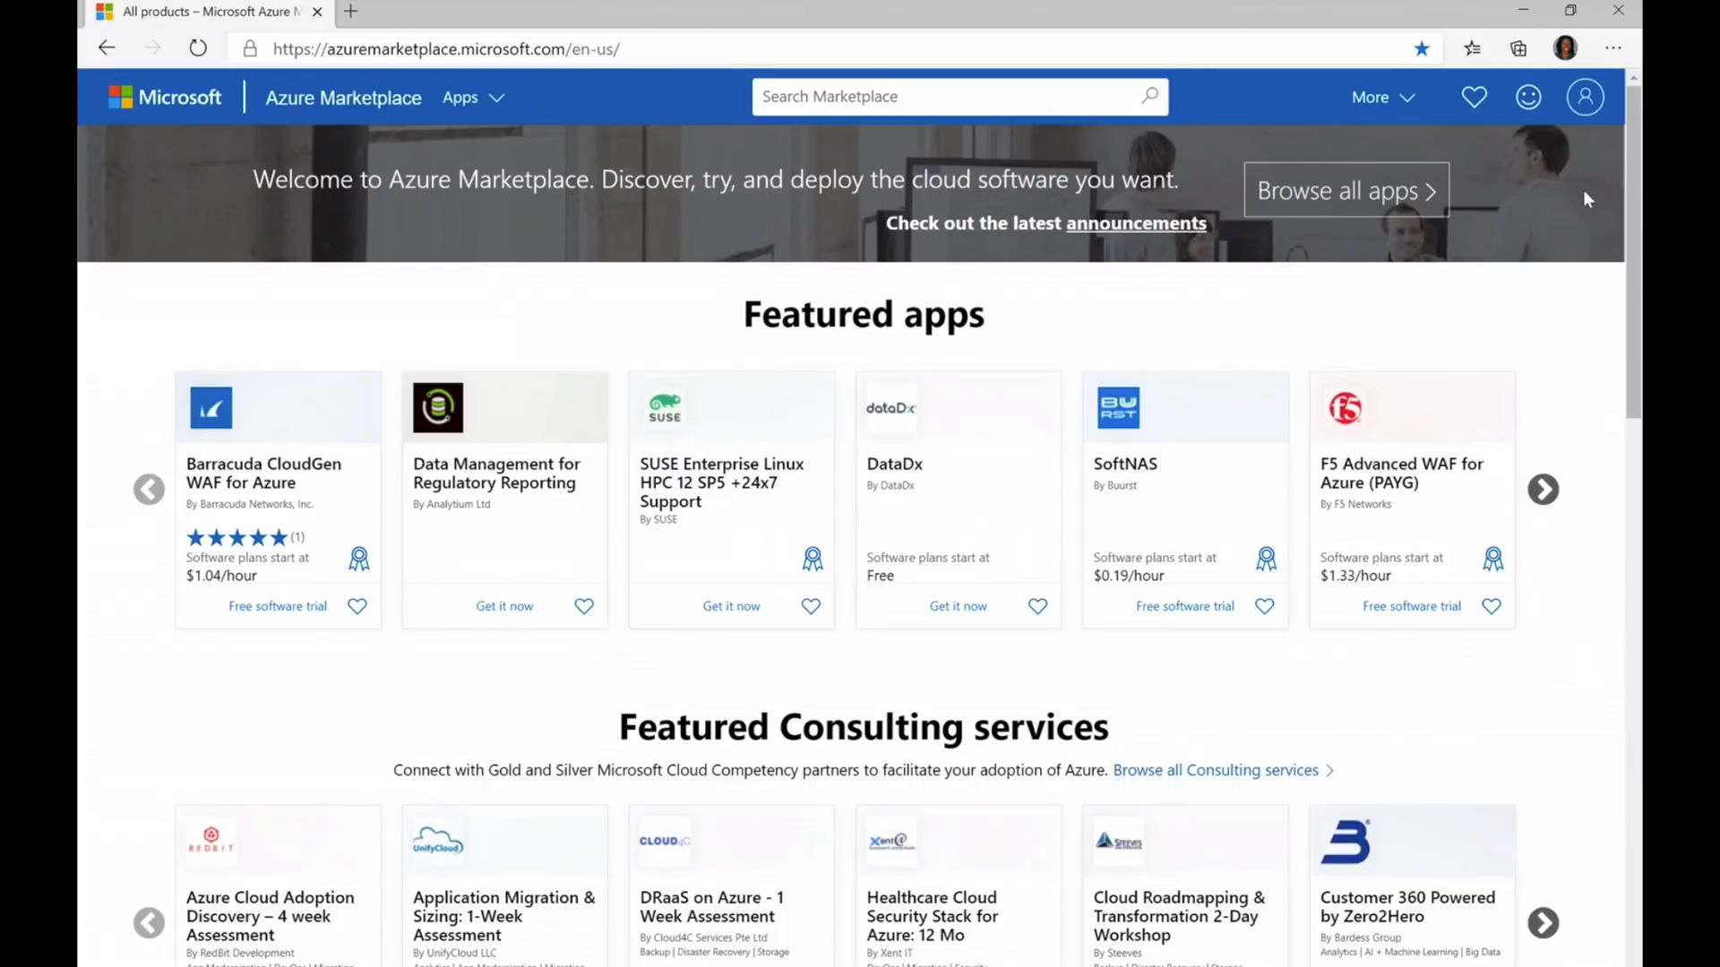
- Browse all apps and narrow the catalogue to Analytics > Big data (1436 results)
scroll(1627, 209, "down", 3)
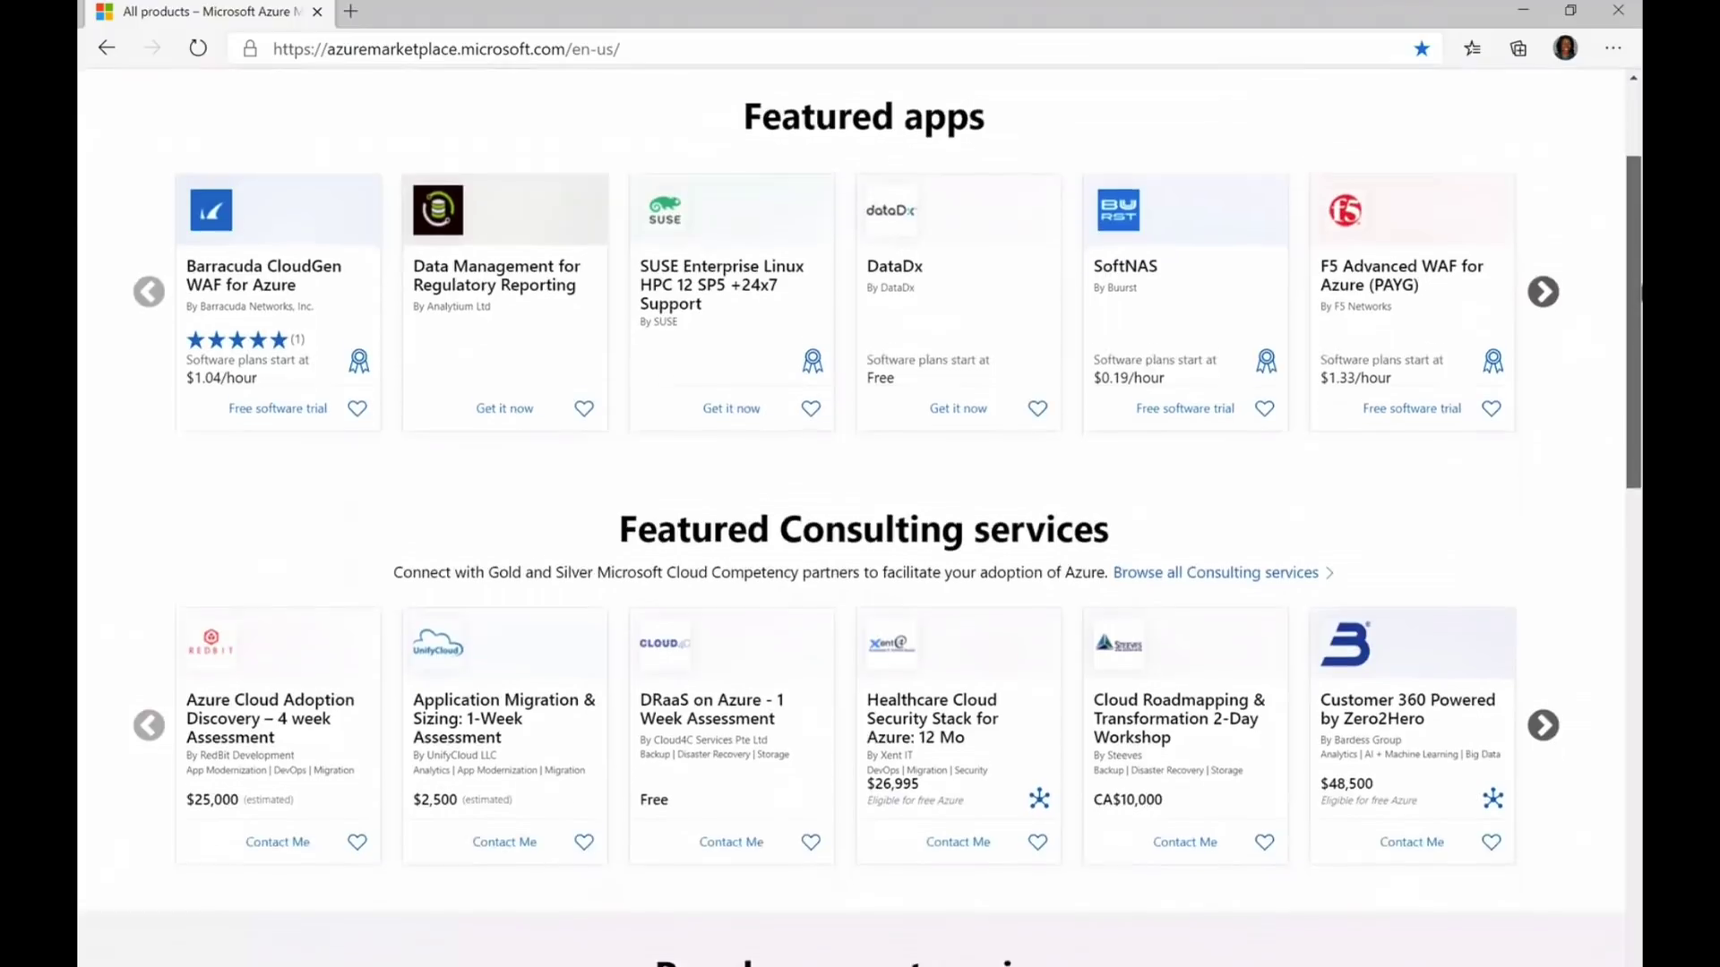
scroll(860, 517, "down", 4)
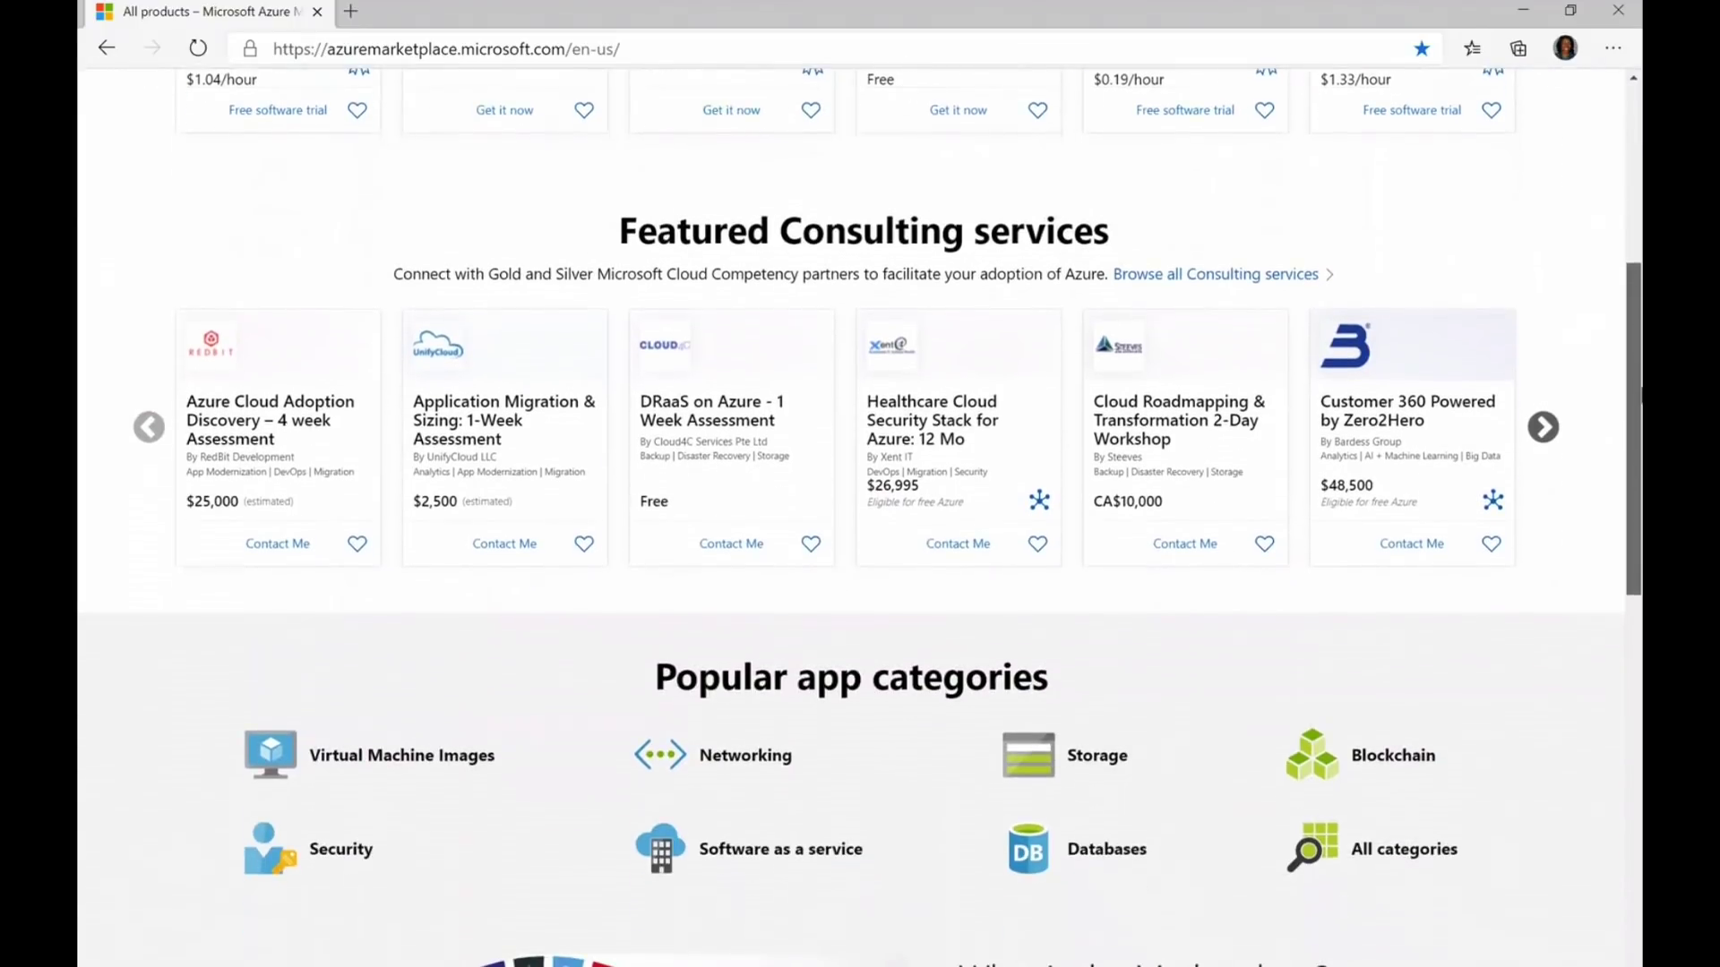
scroll(860, 518, "down", 1)
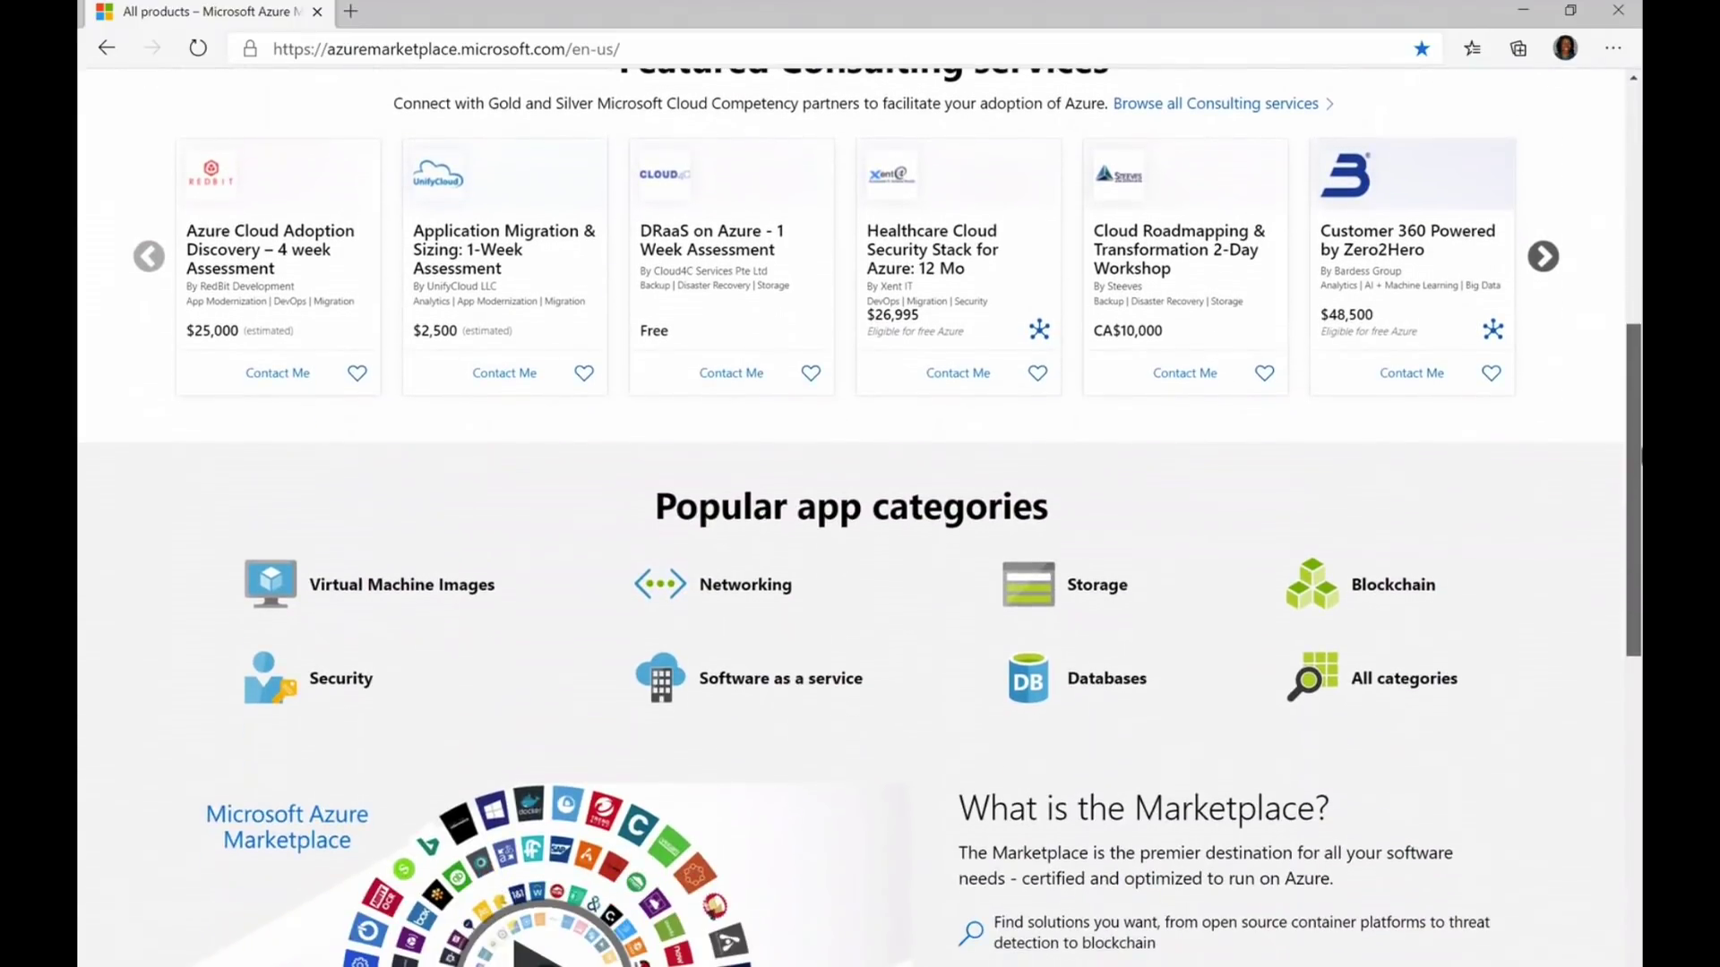
scroll(860, 518, "up", 7)
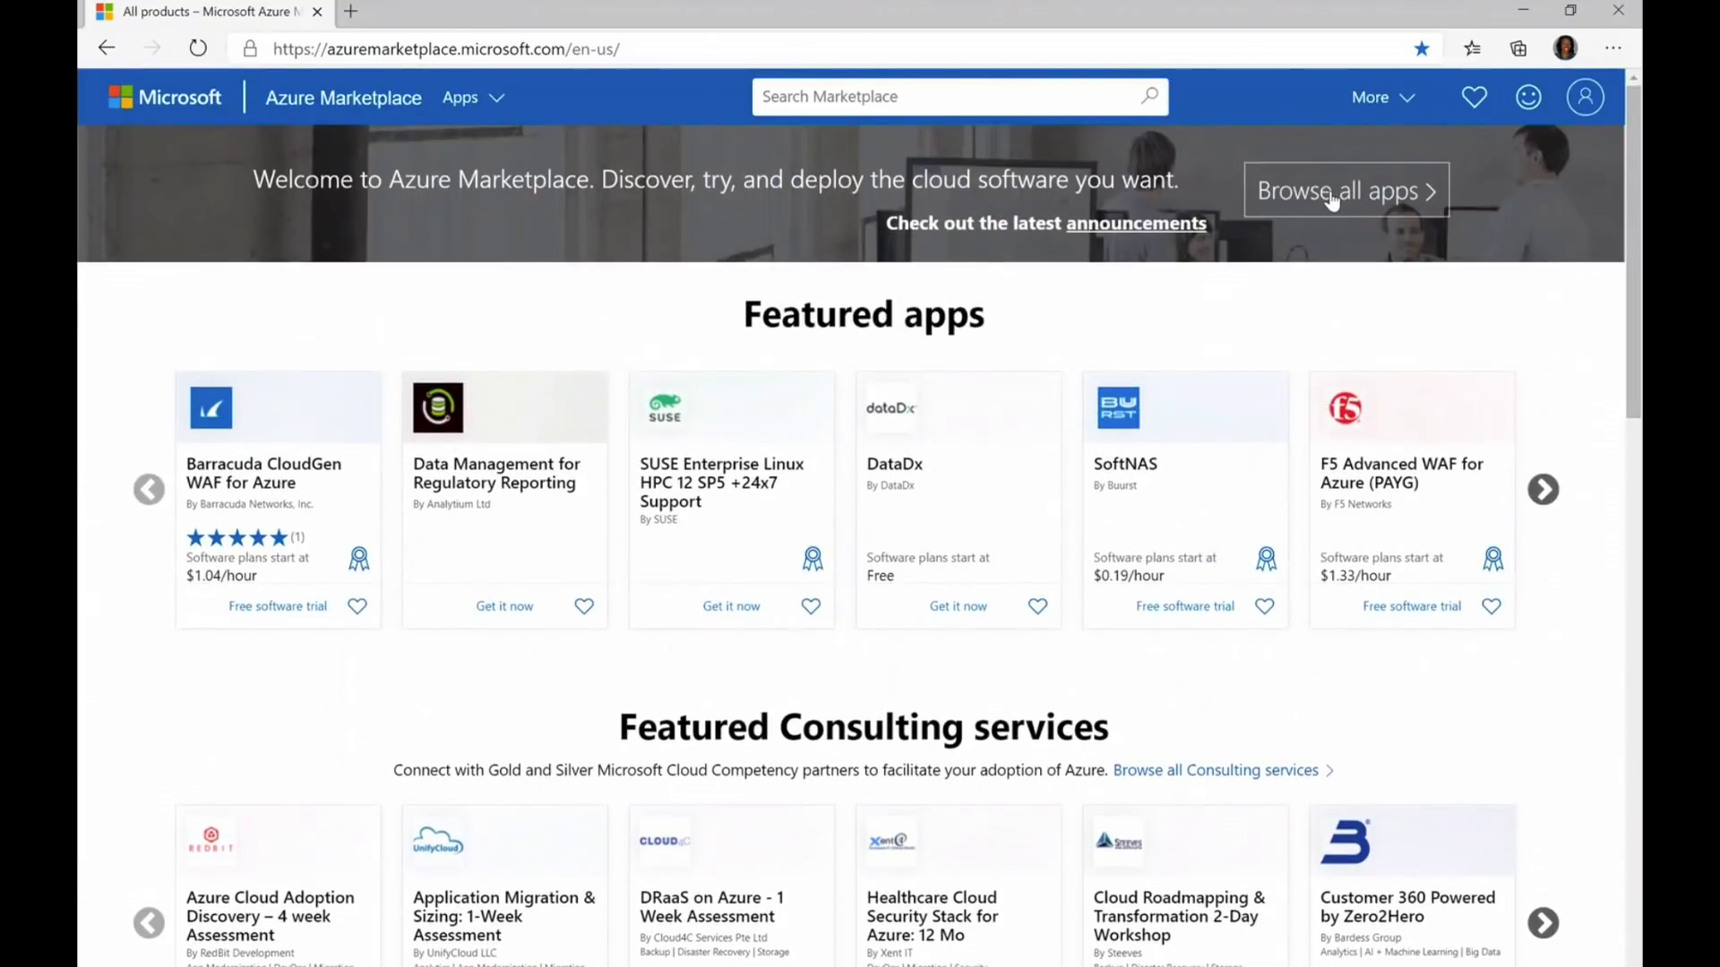
left_click(1332, 200)
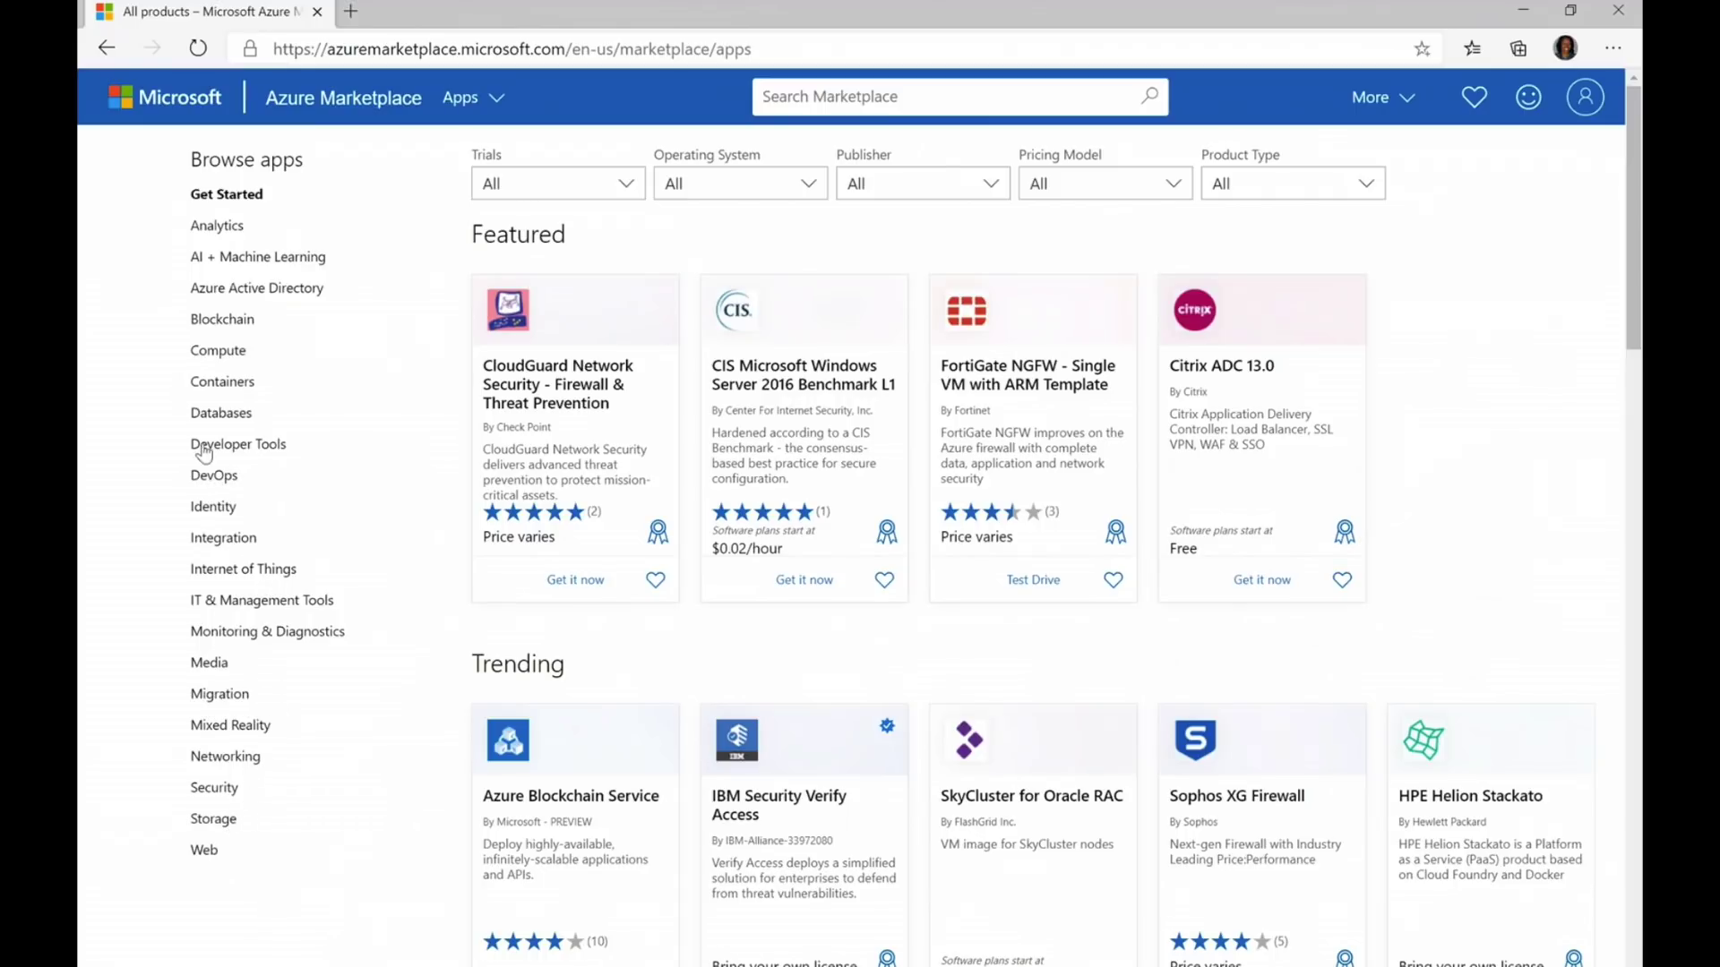
left_click(217, 228)
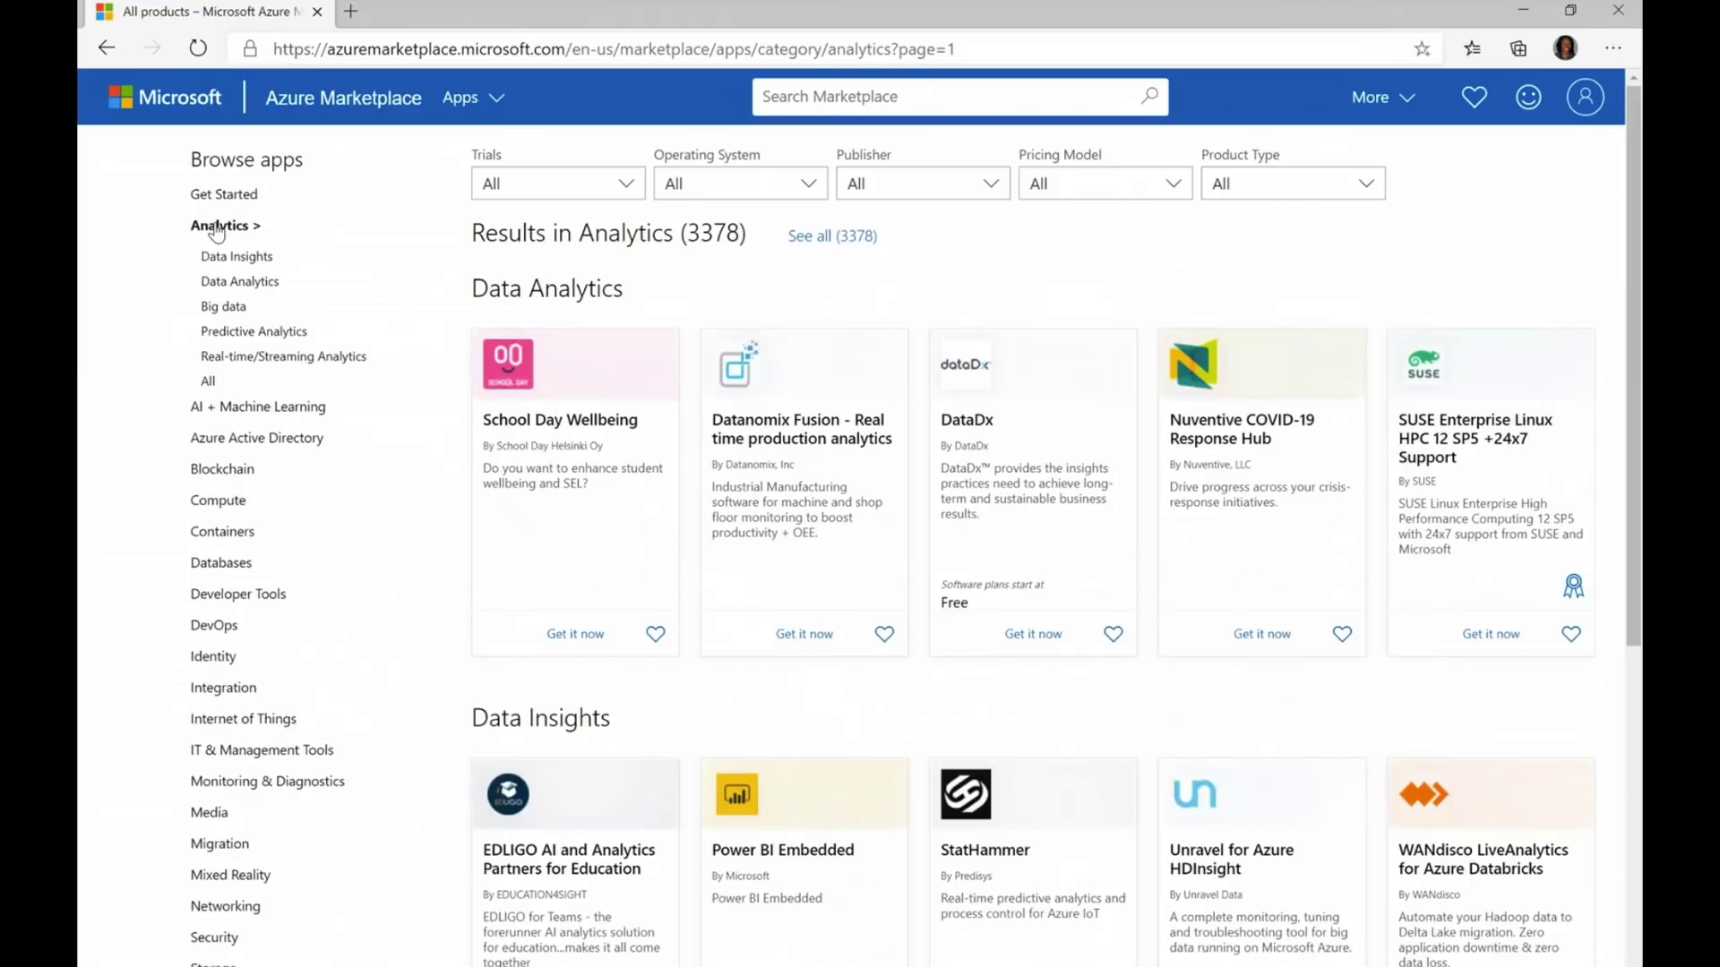
left_click(225, 314)
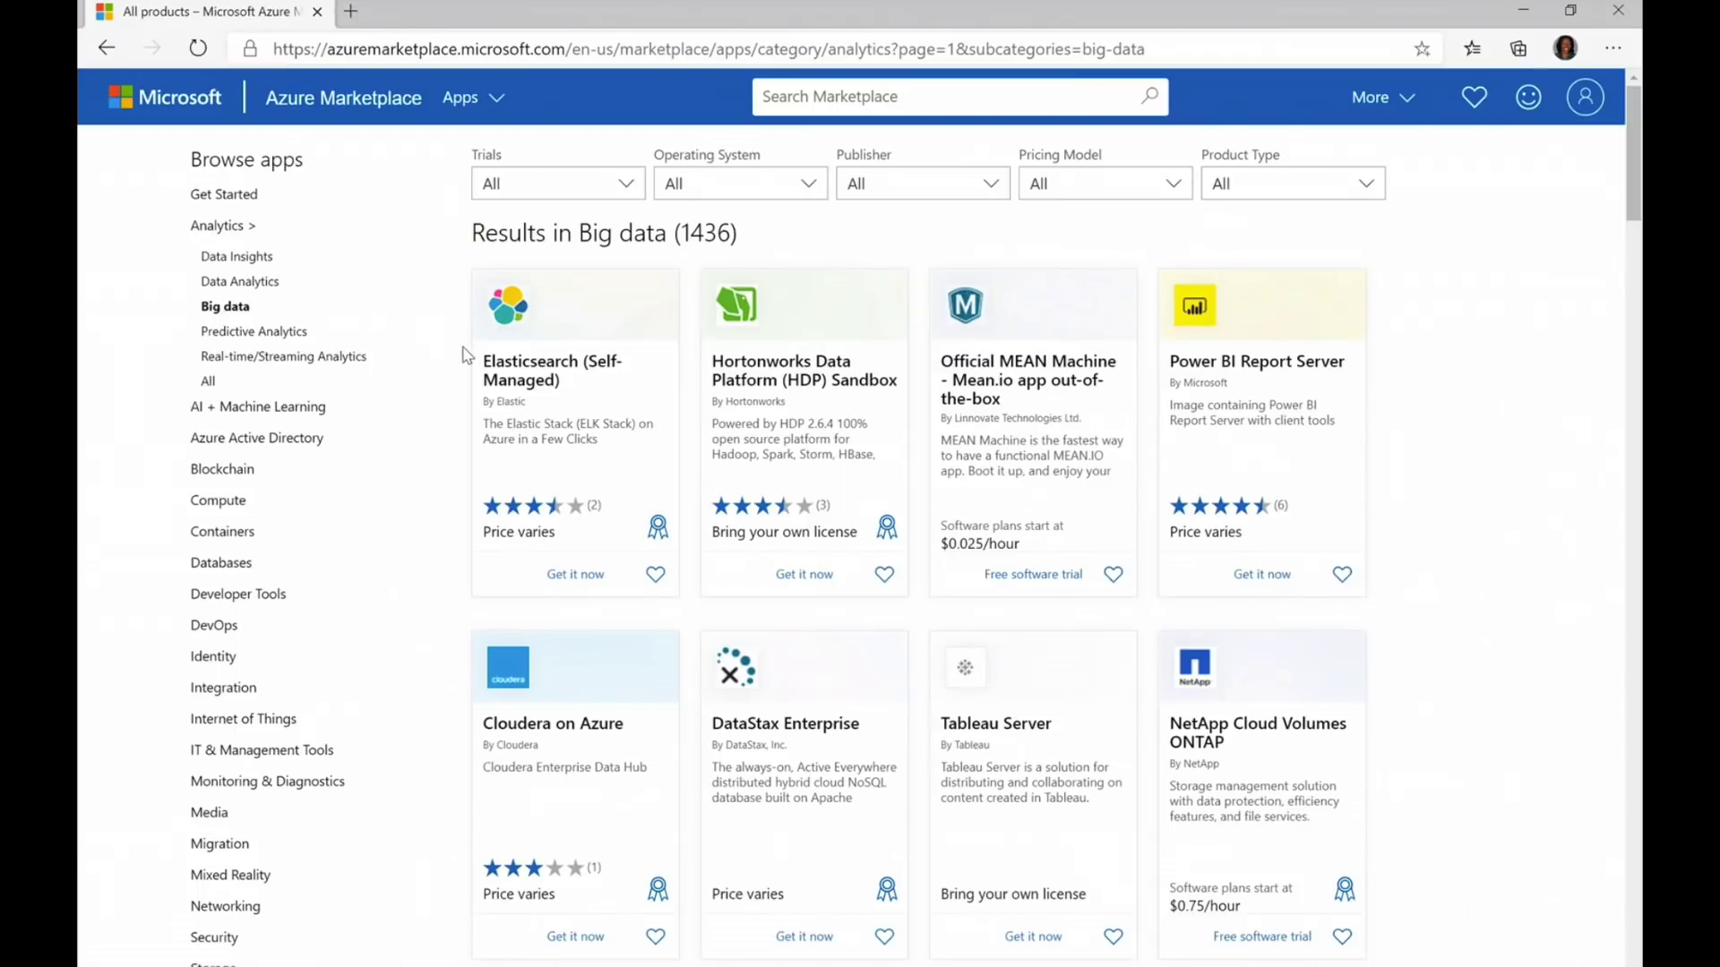
- Review the Trials, Operating System, Publisher, Pricing Model and Product Type filter options, leaving all at All
scroll(465, 354, "down", 3)
scroll(896, 519, "down", 2)
scroll(896, 520, "up", 5)
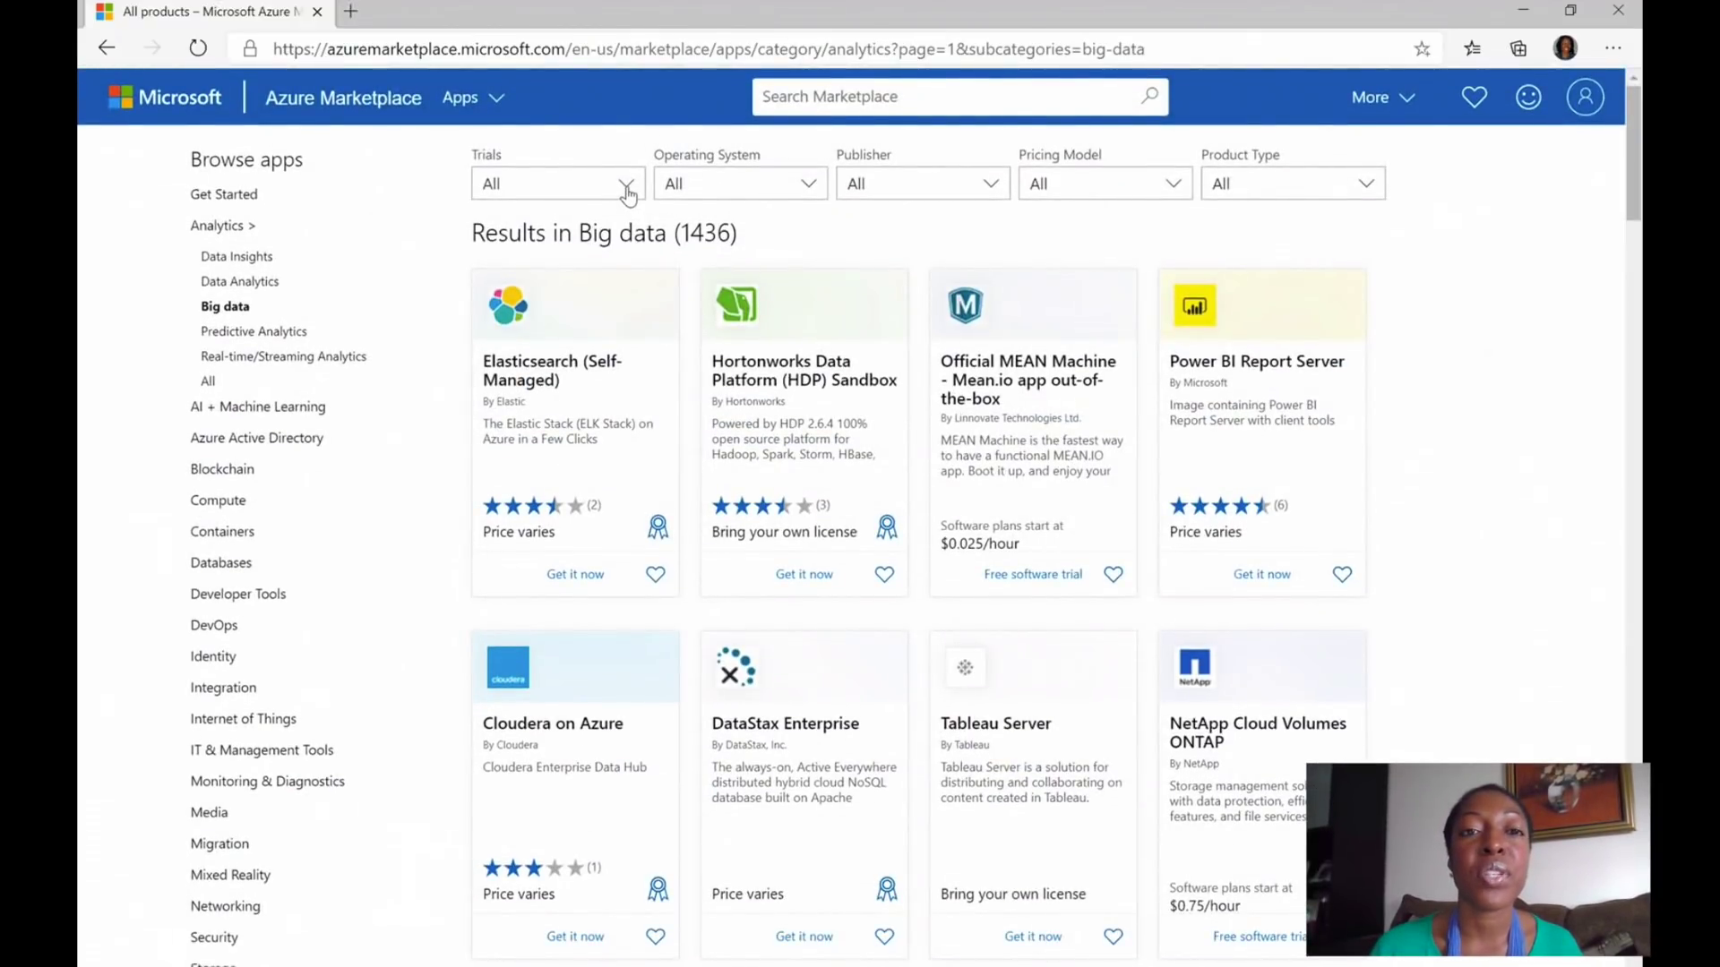
left_click(628, 193)
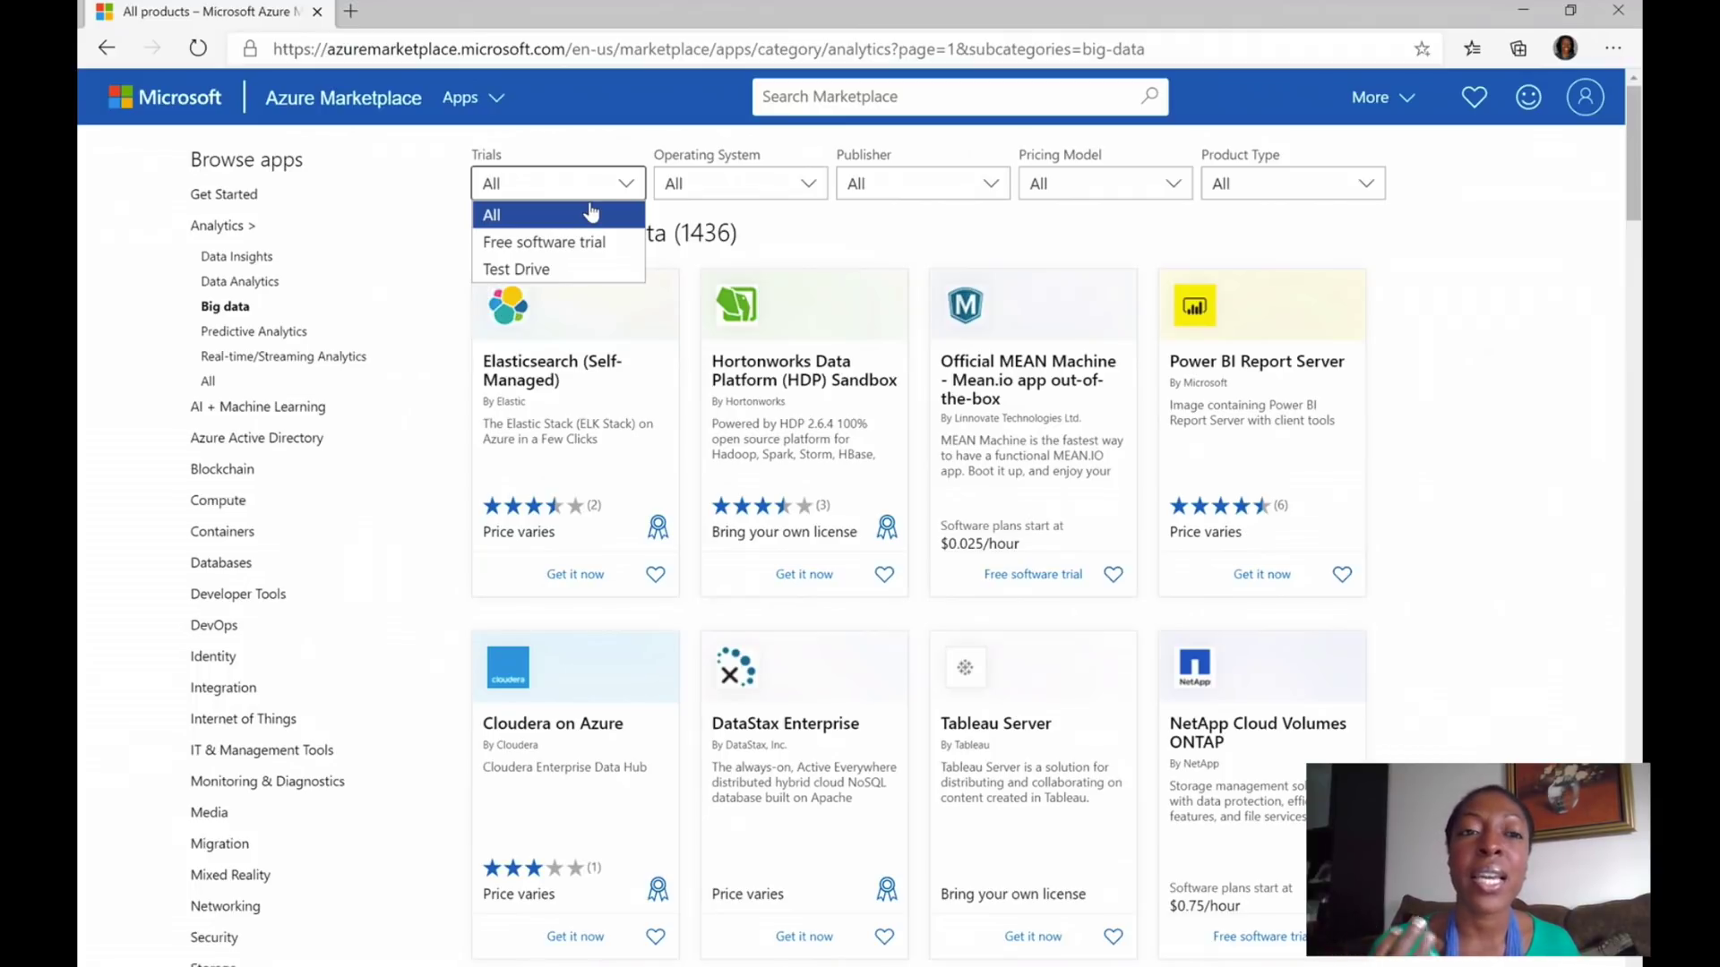
left_click(801, 199)
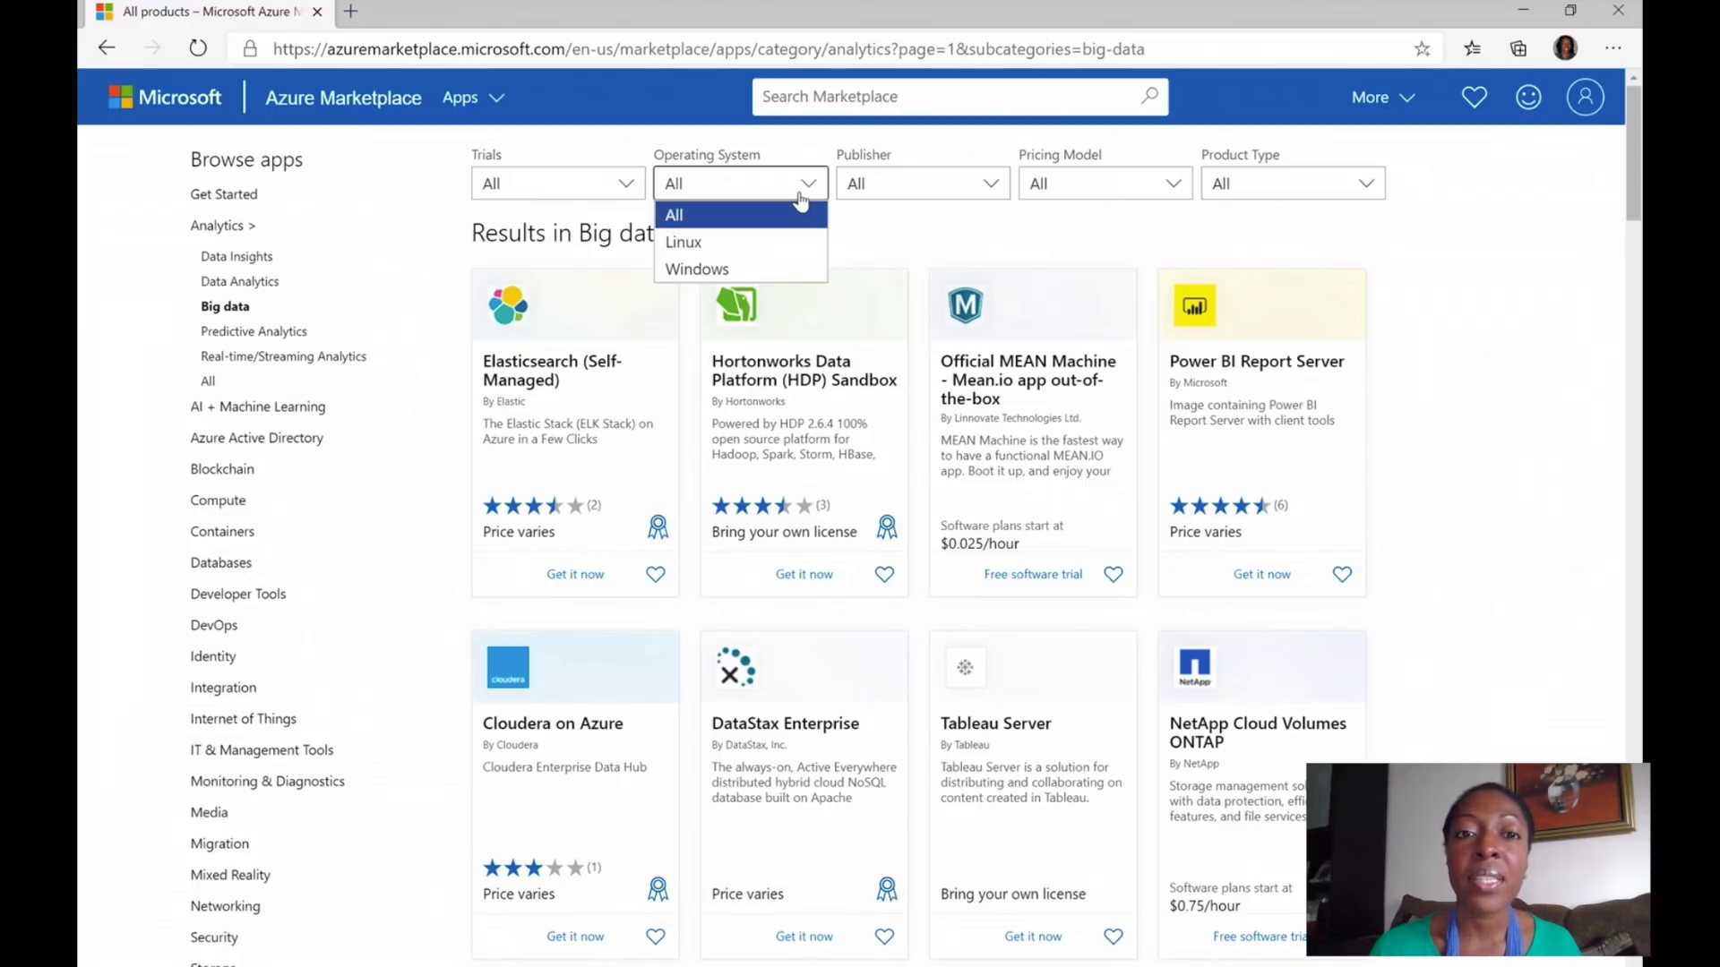
left_click(997, 195)
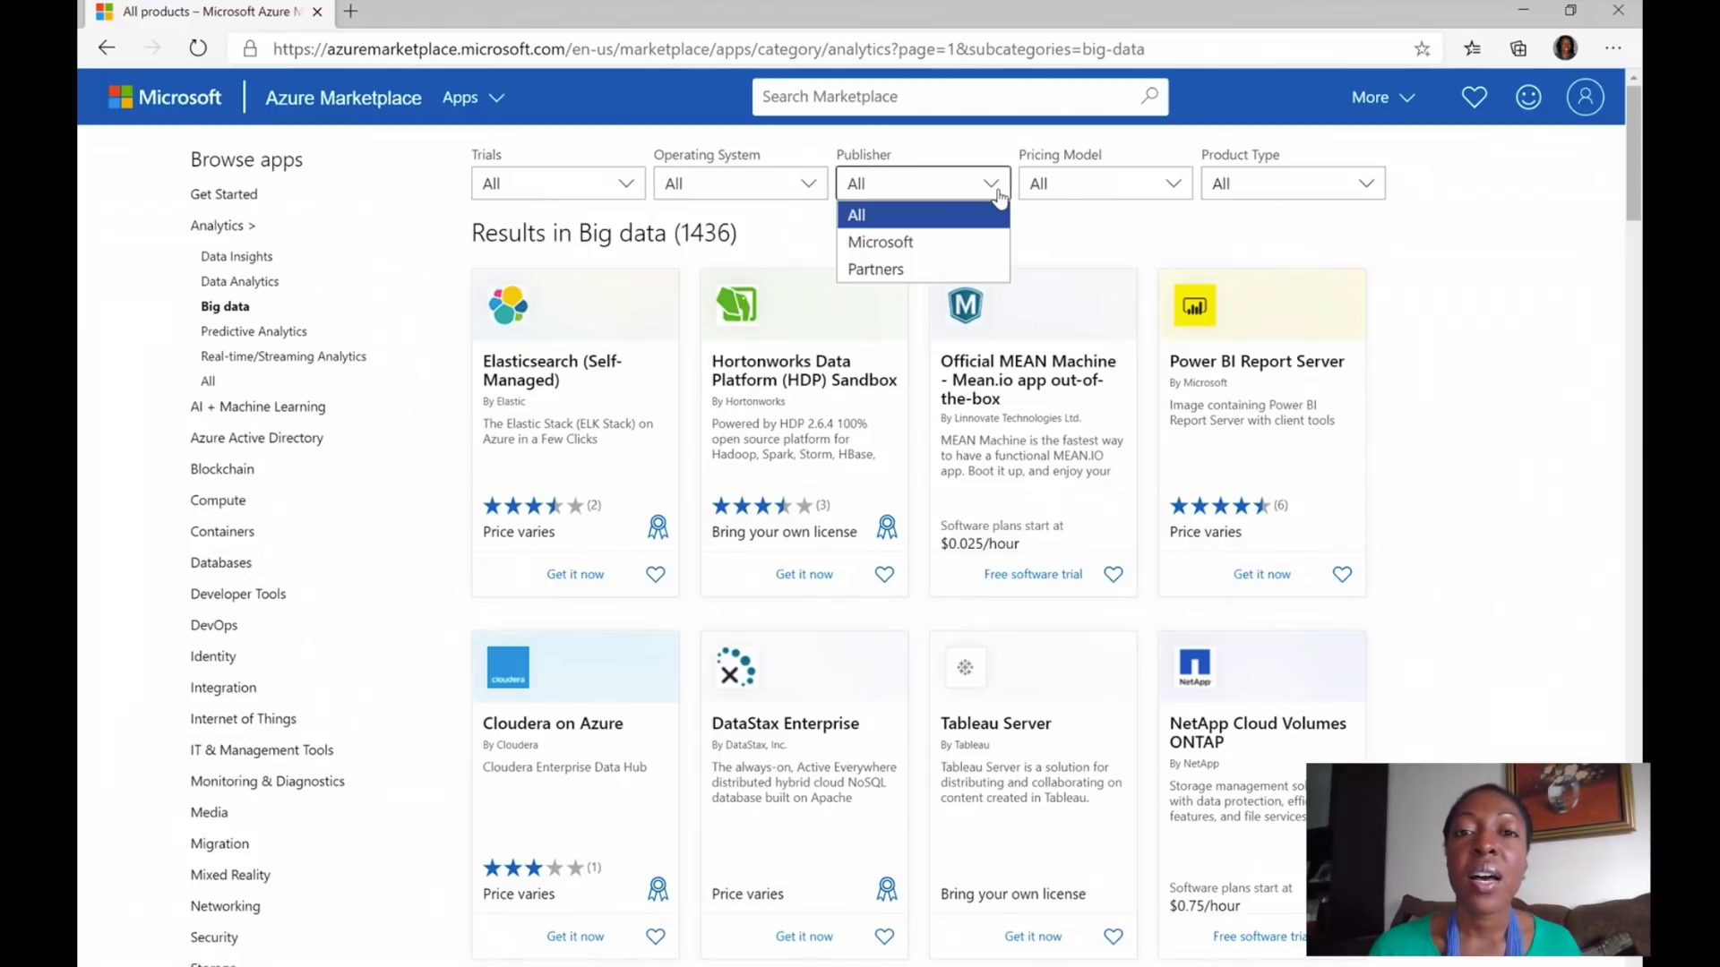
left_click(1172, 189)
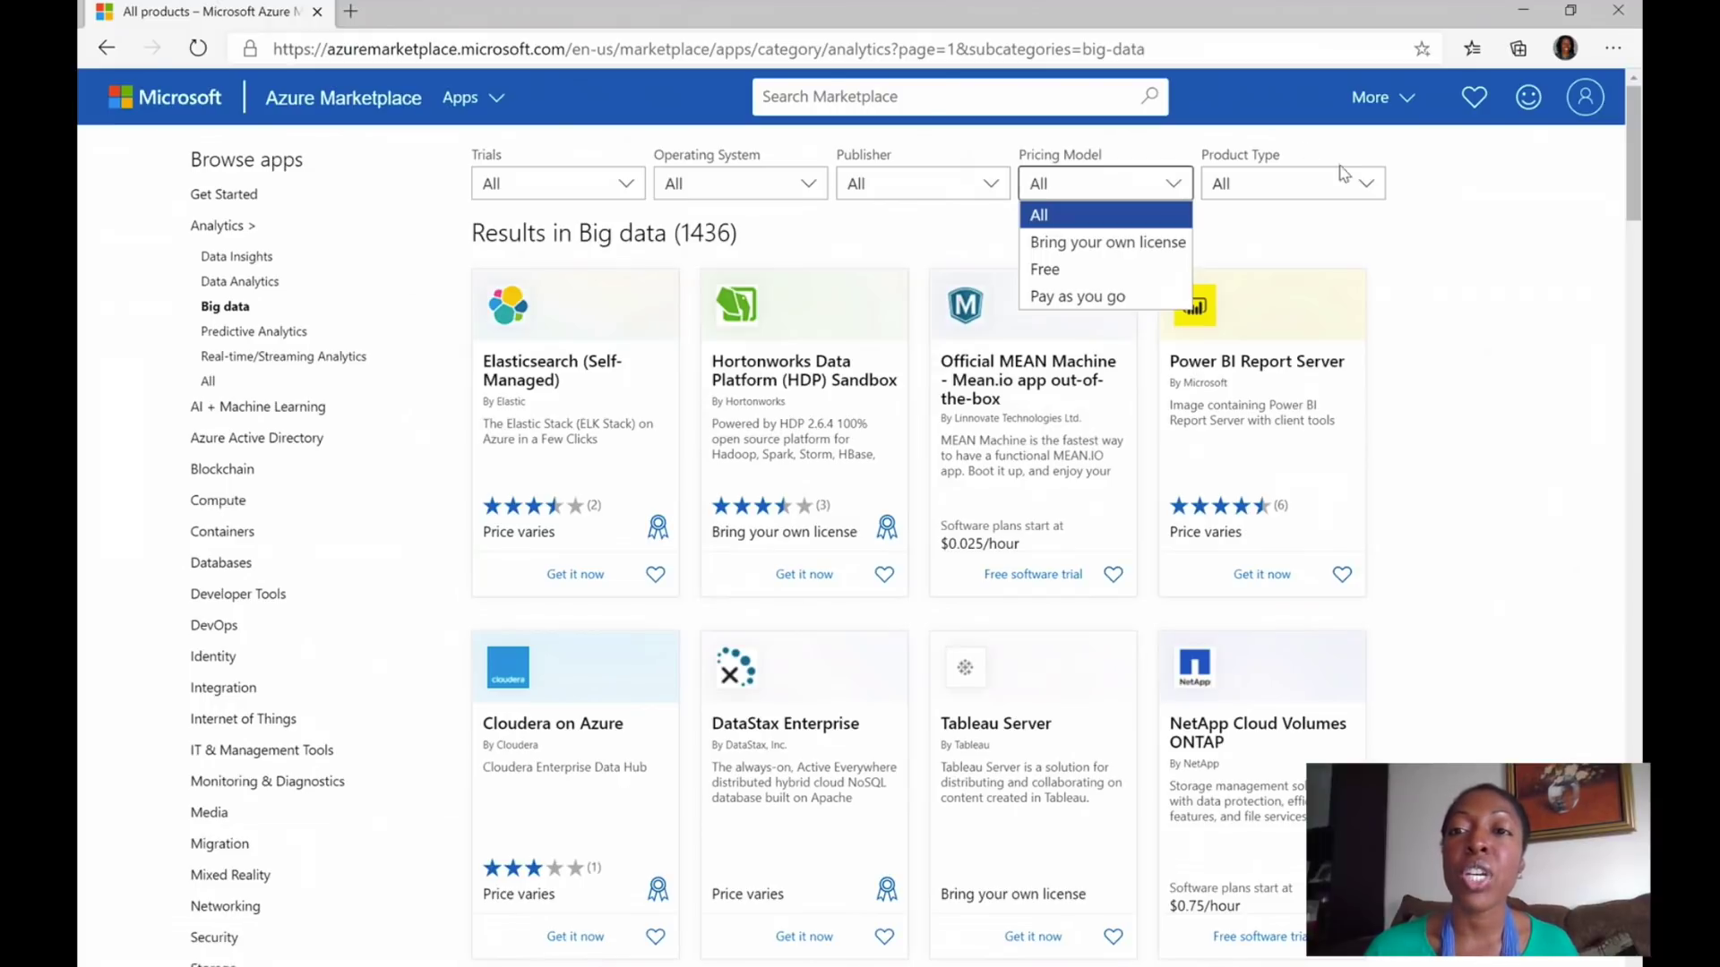
left_click(1358, 188)
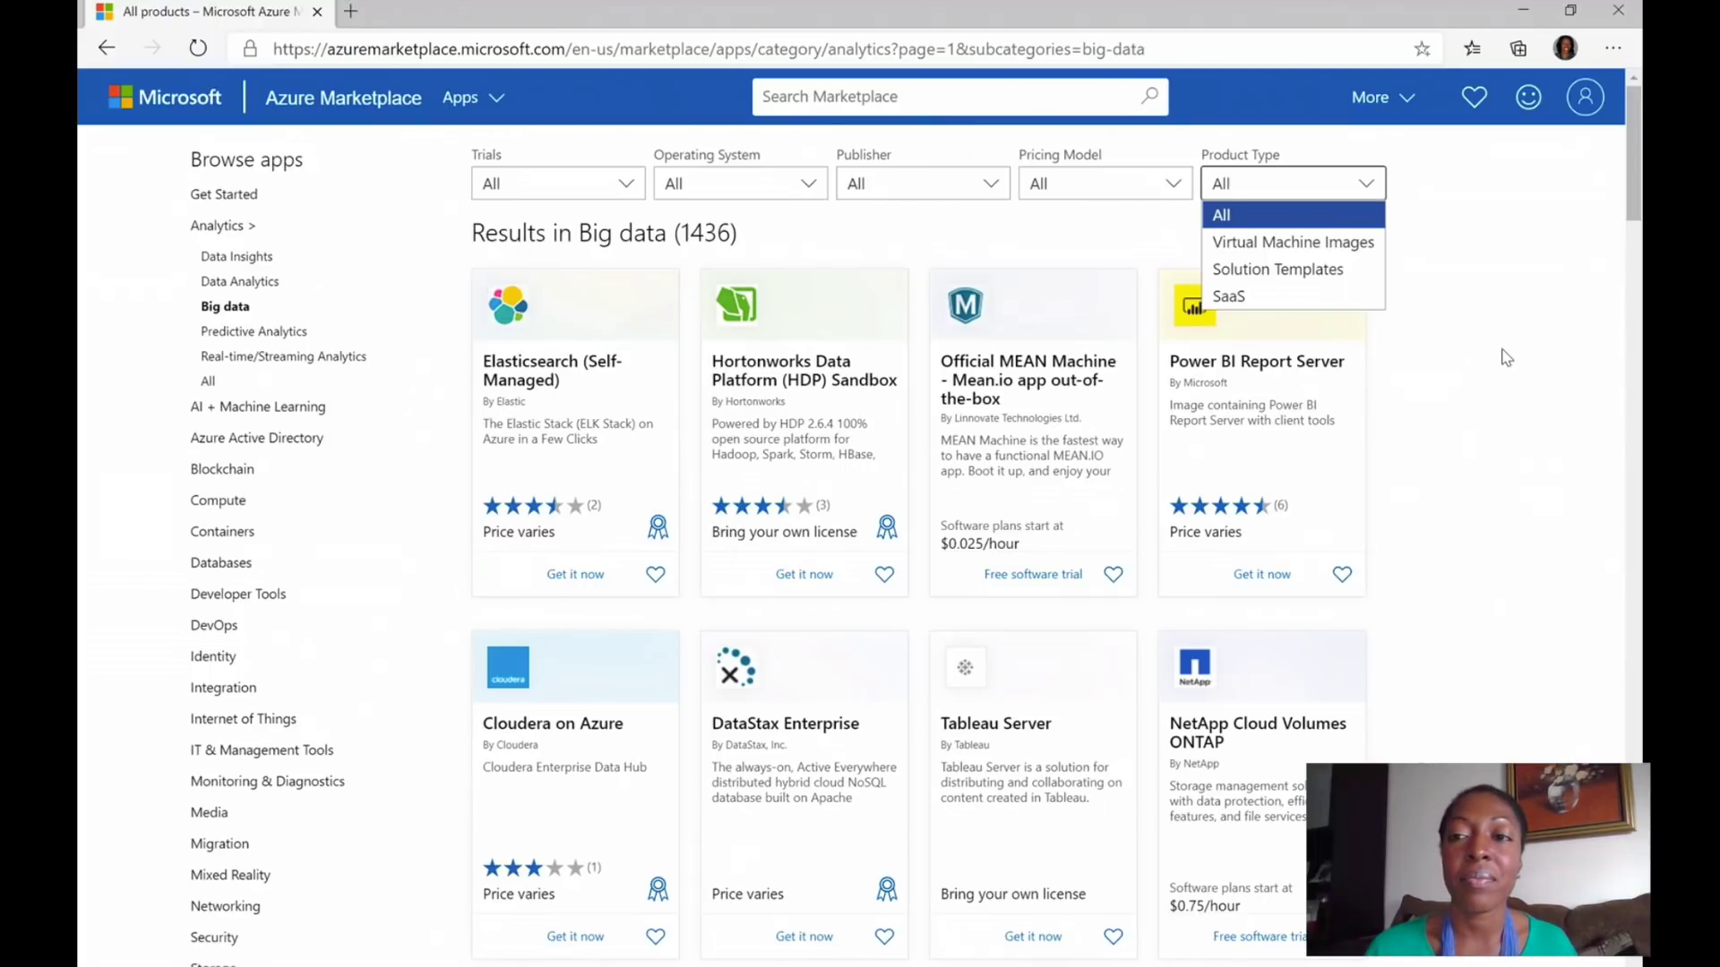
left_click(1358, 188)
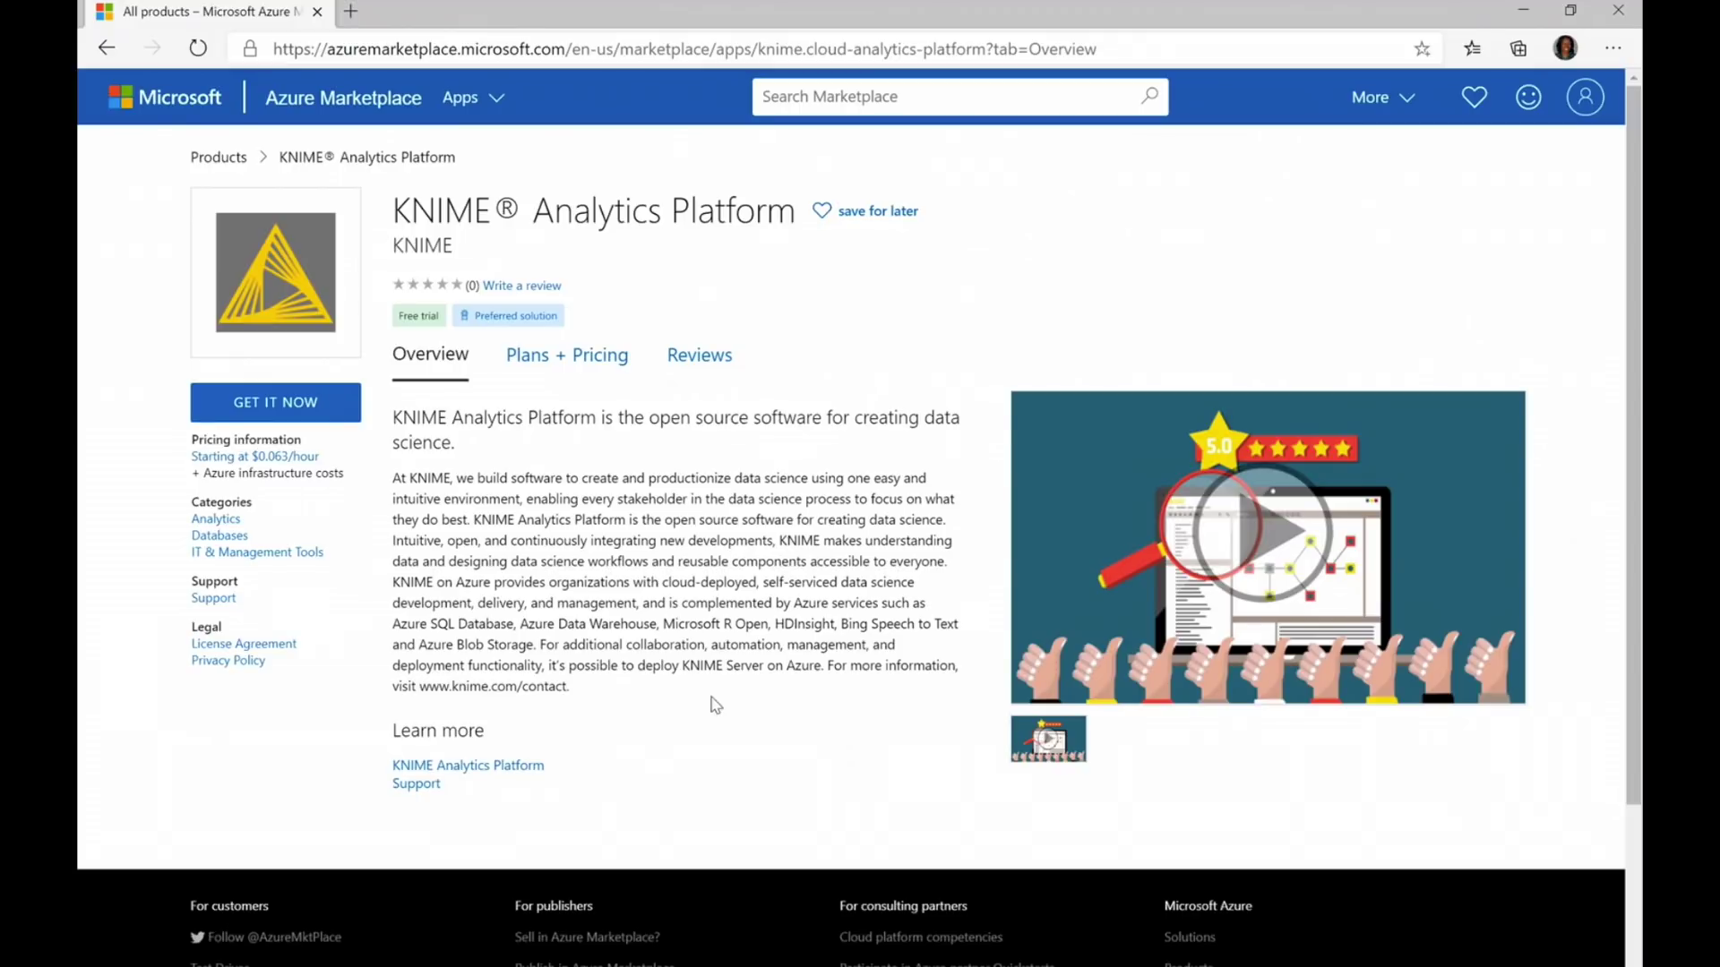
- Deploy KNIME Analytics Platform with the 4.0 plan, continuing to the Azure portal
left_click(278, 403)
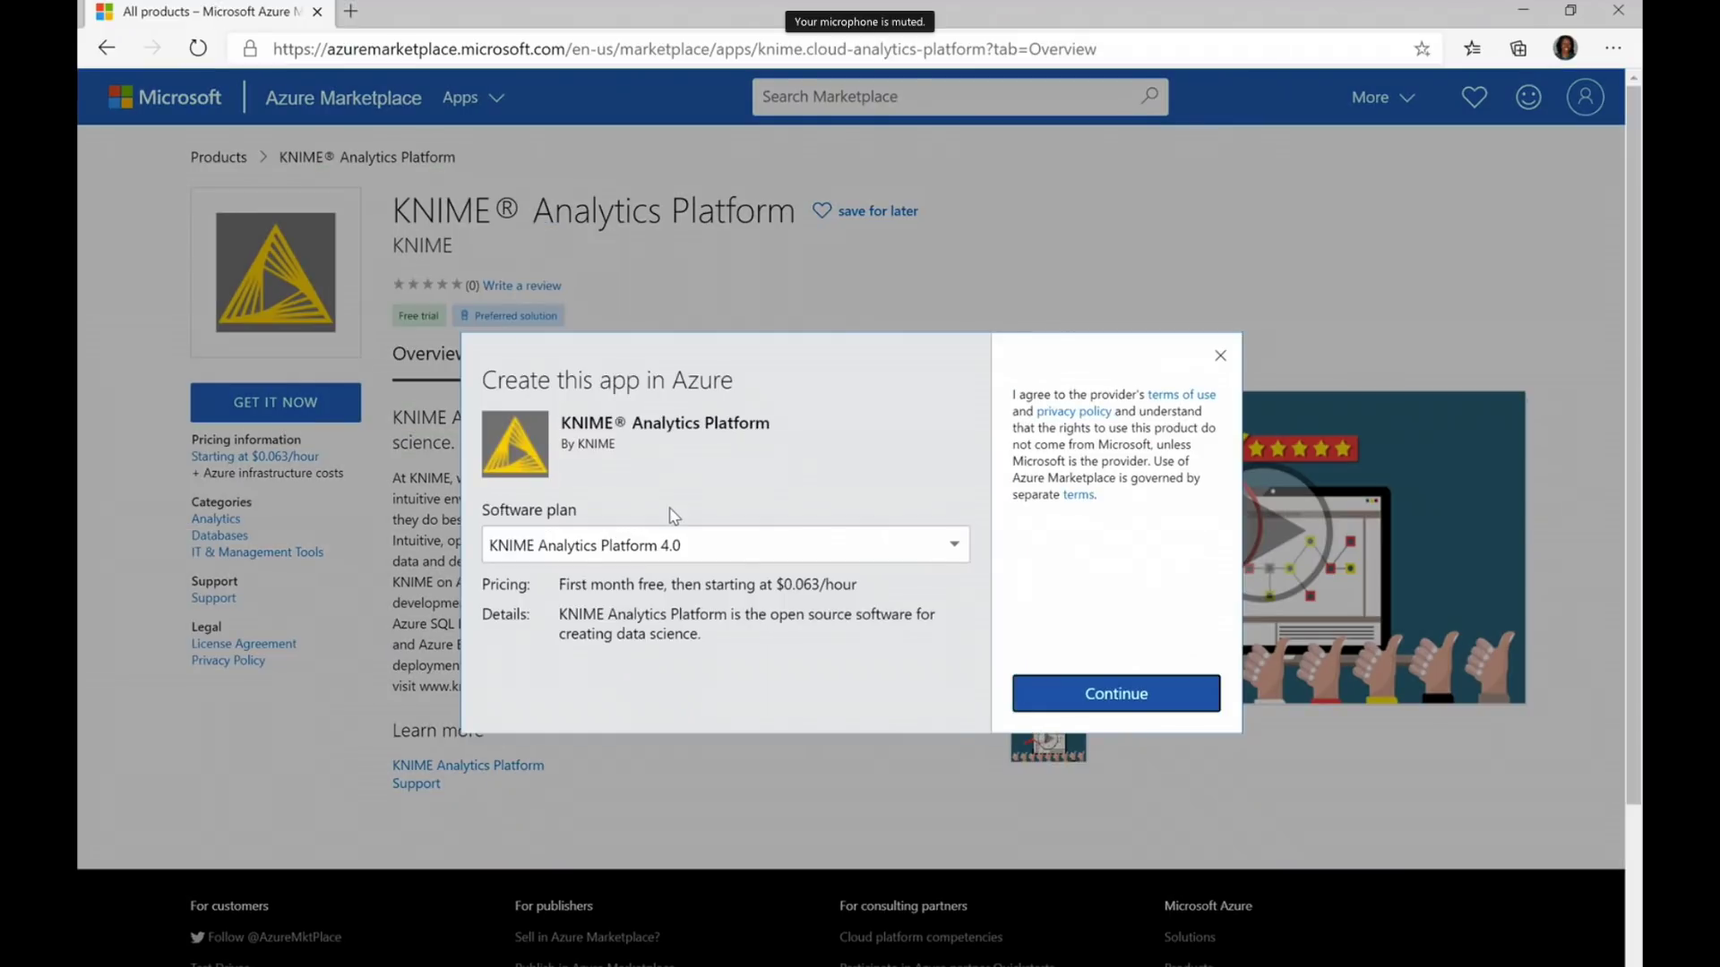
left_click(961, 559)
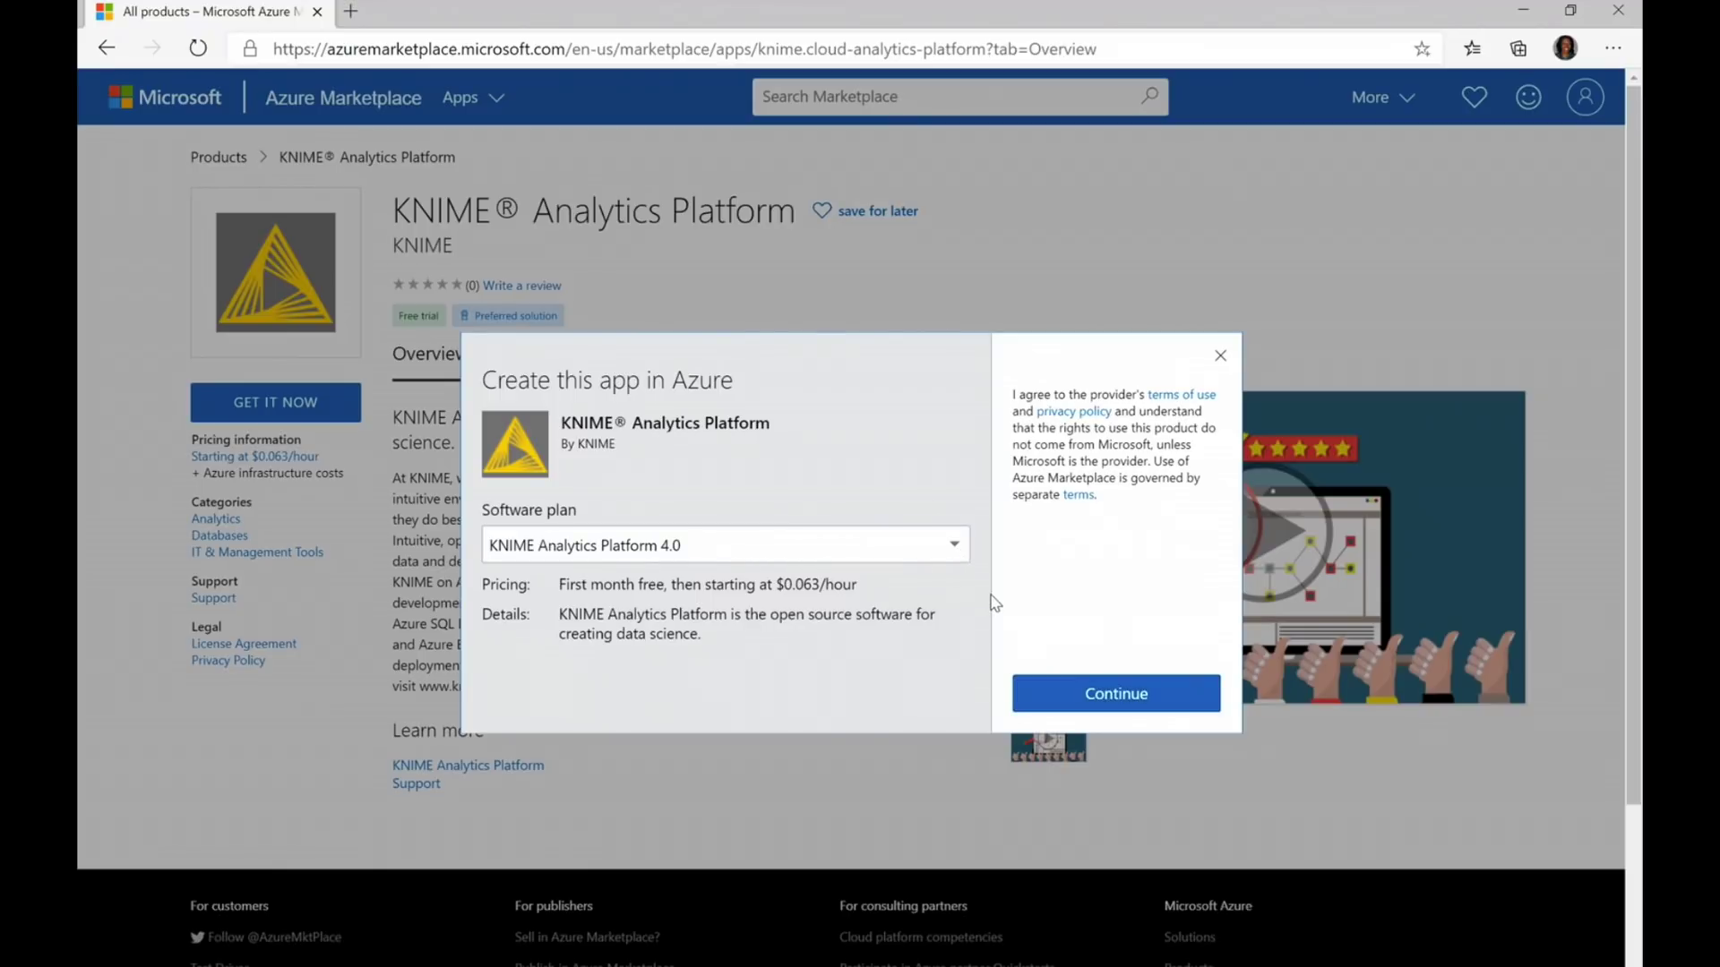
left_click(1072, 703)
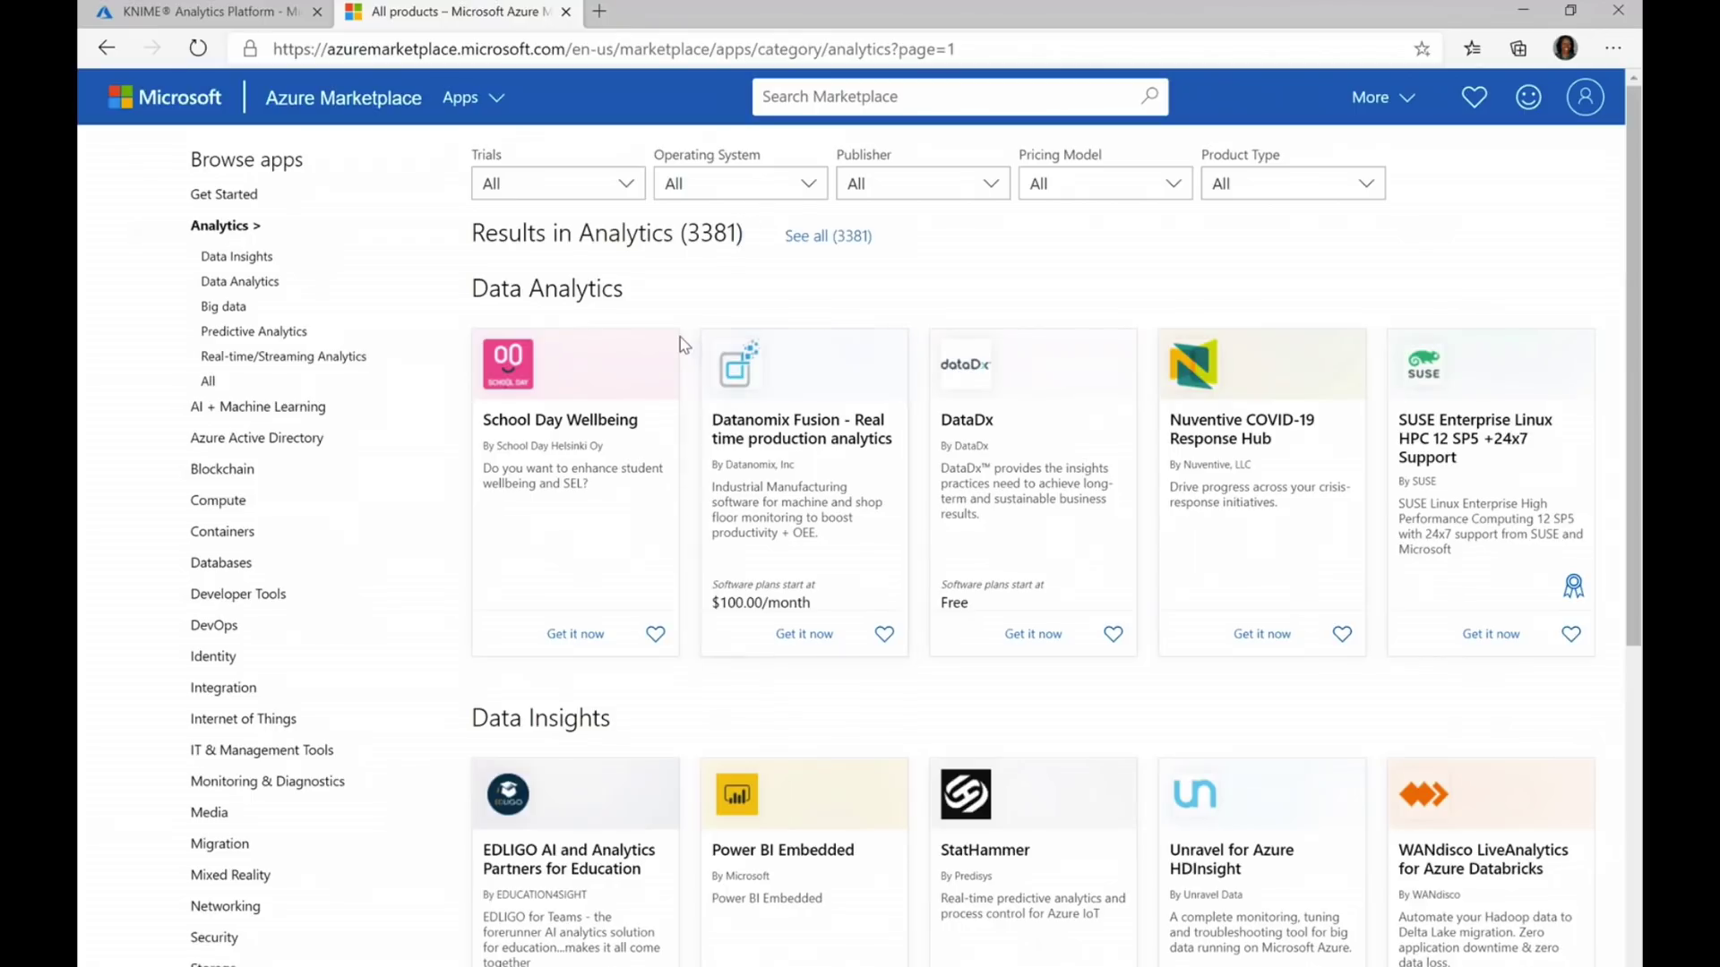
- Search 'informa' and start deploying Informatica Intelligent Cloud Services - BYOL to Azure
left_click(809, 105)
type("inf")
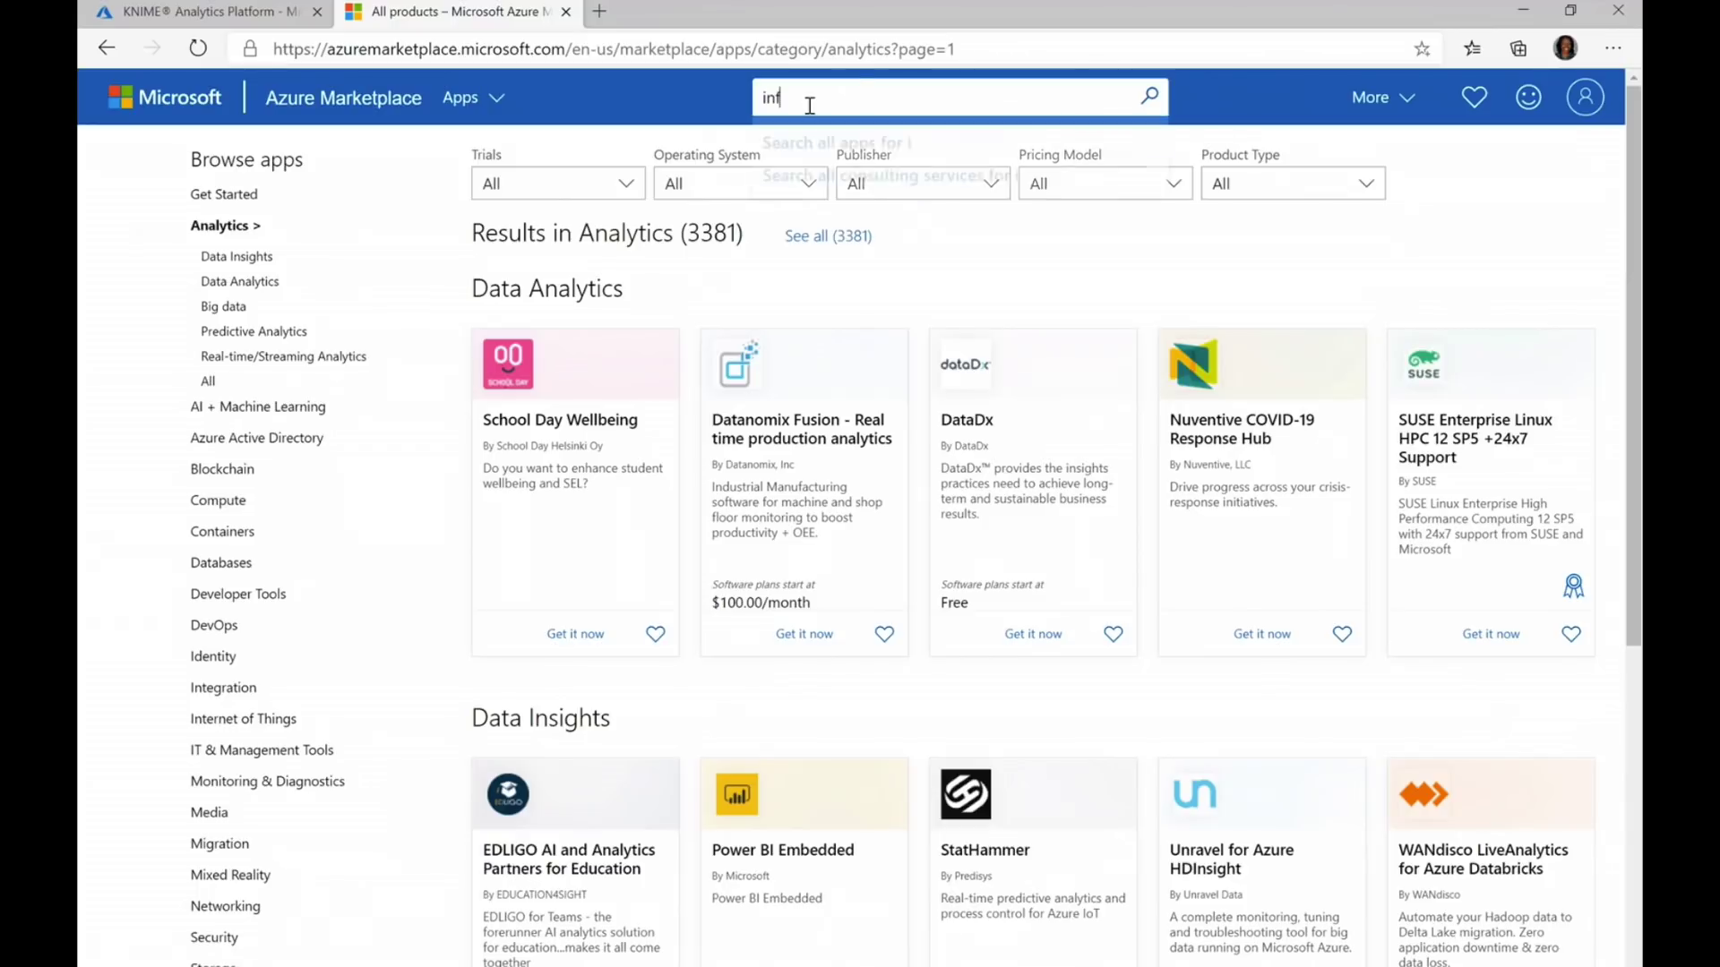
type("orma")
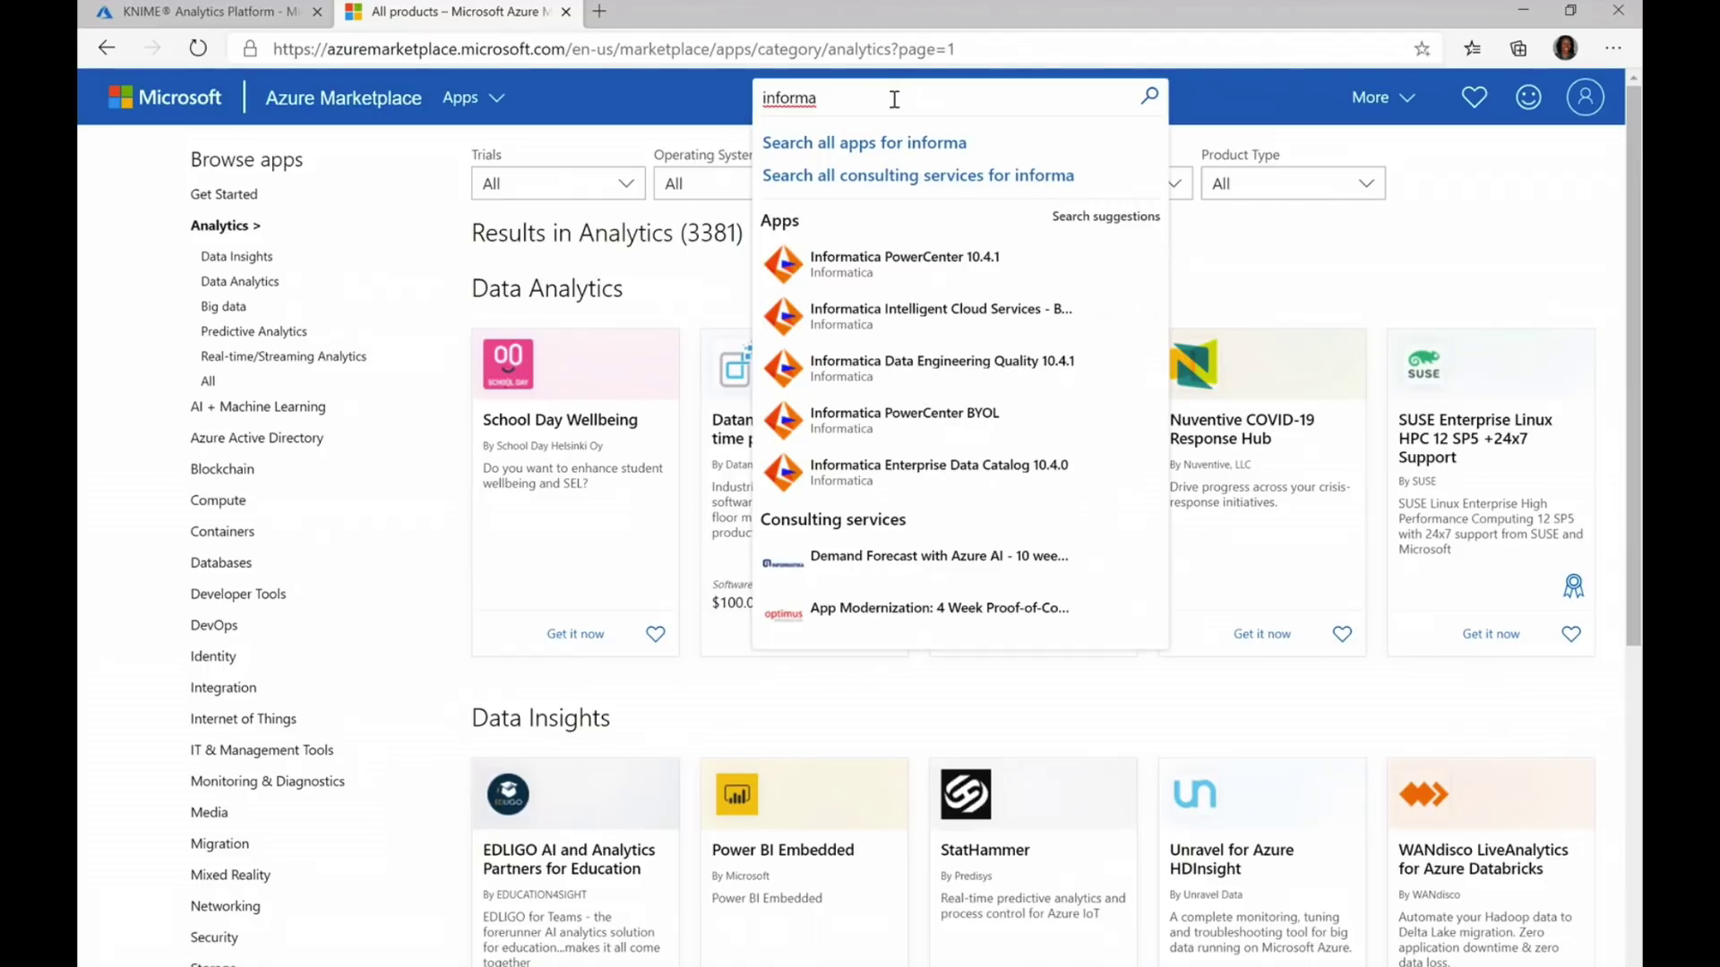
left_click(935, 328)
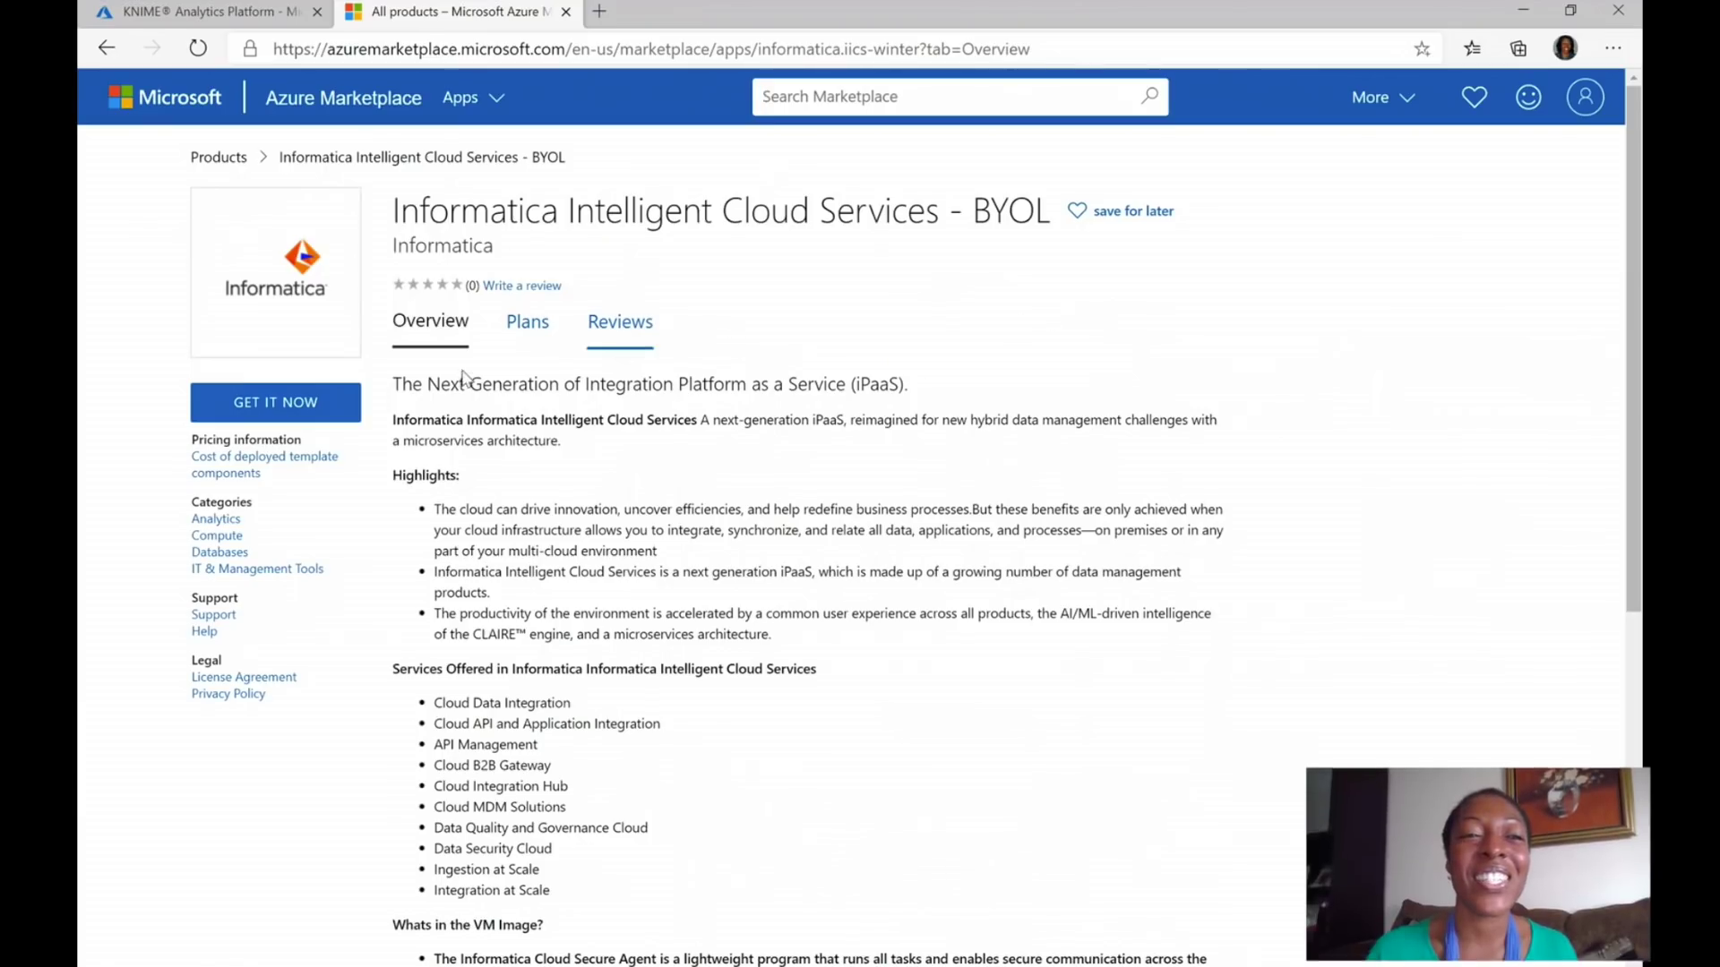
left_click(307, 405)
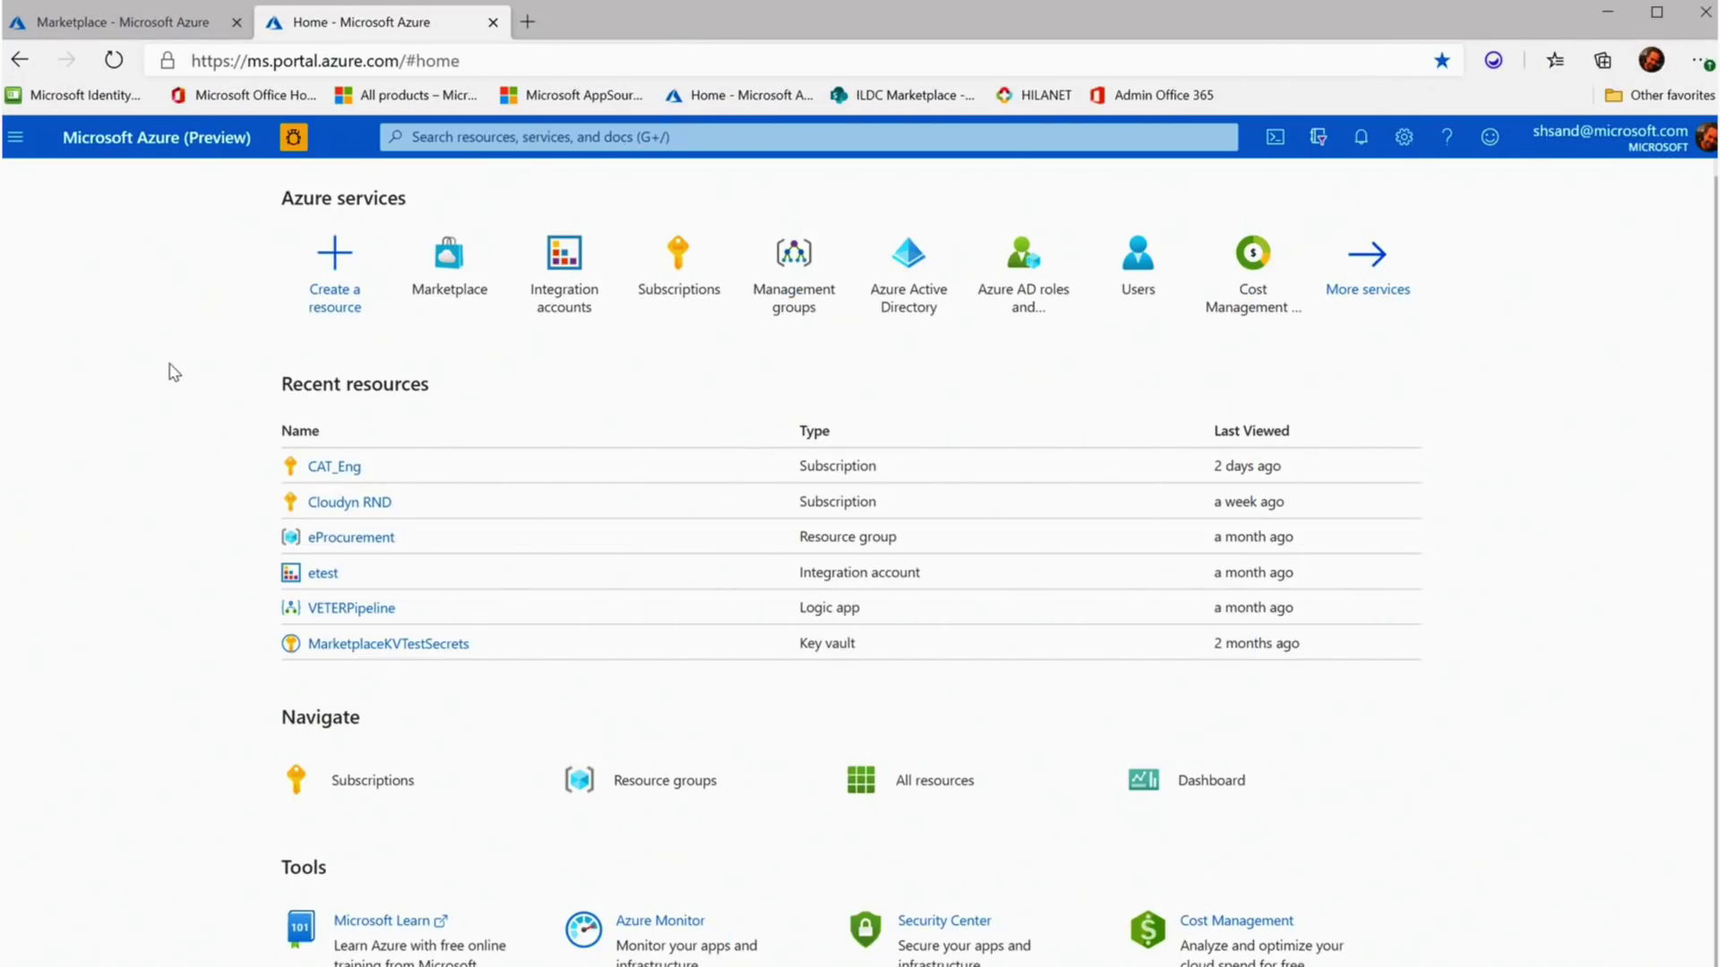
left_click(450, 265)
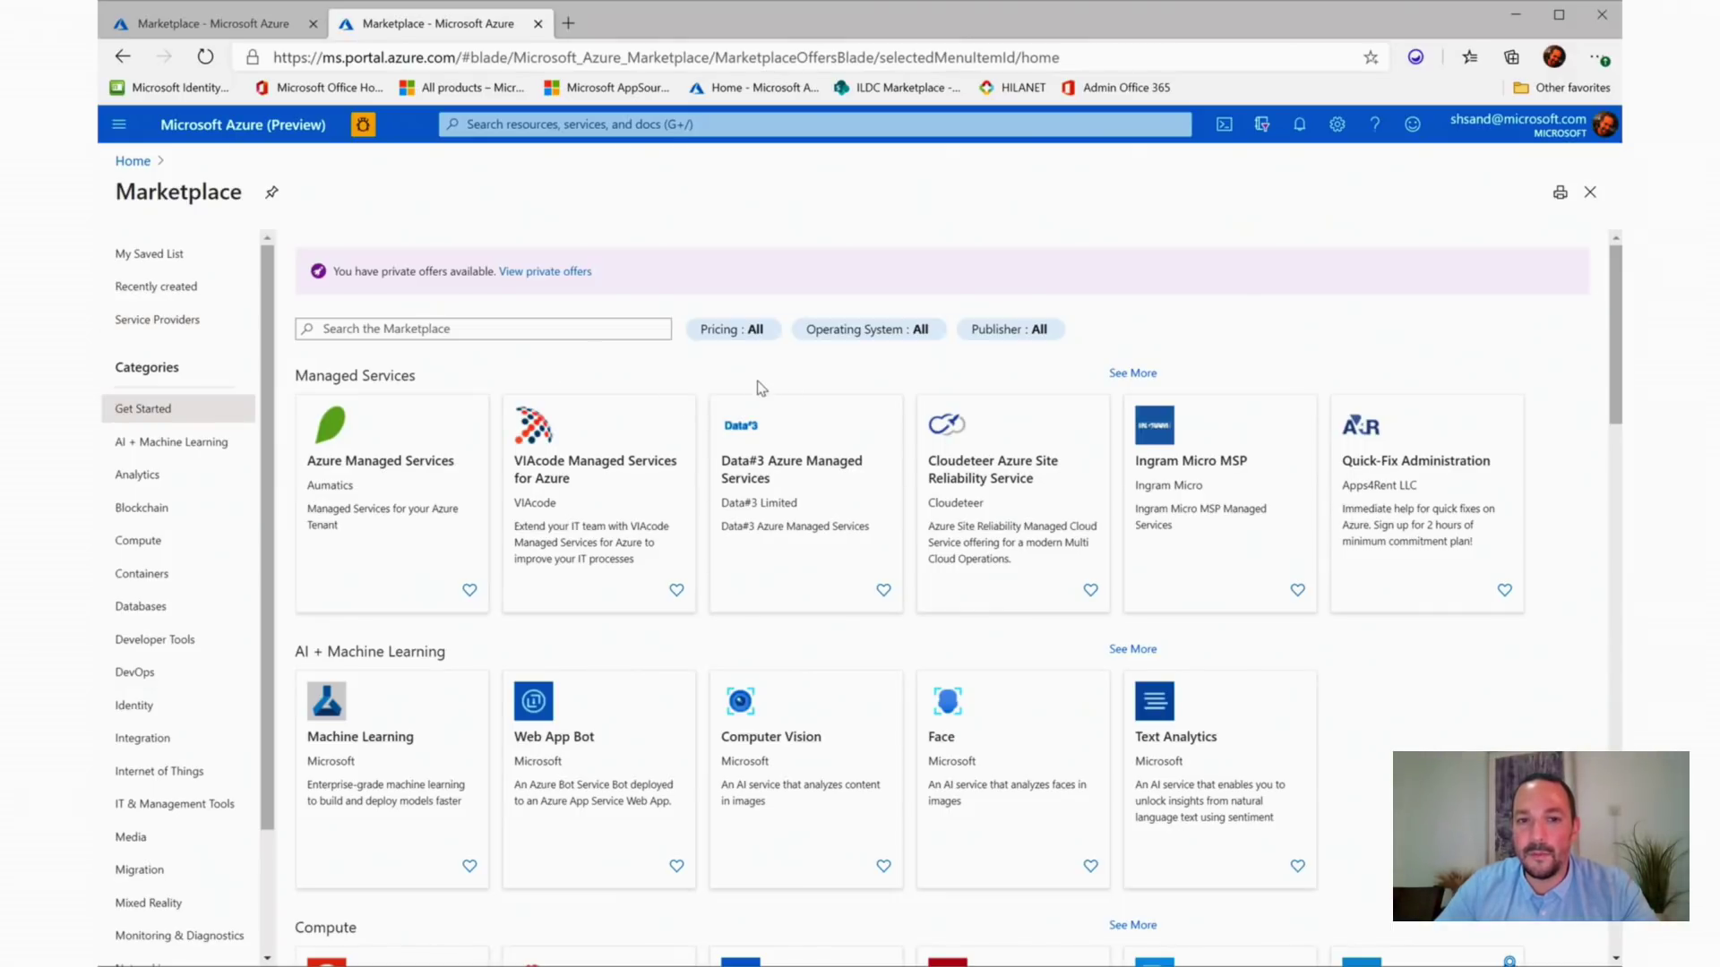
left_click(750, 339)
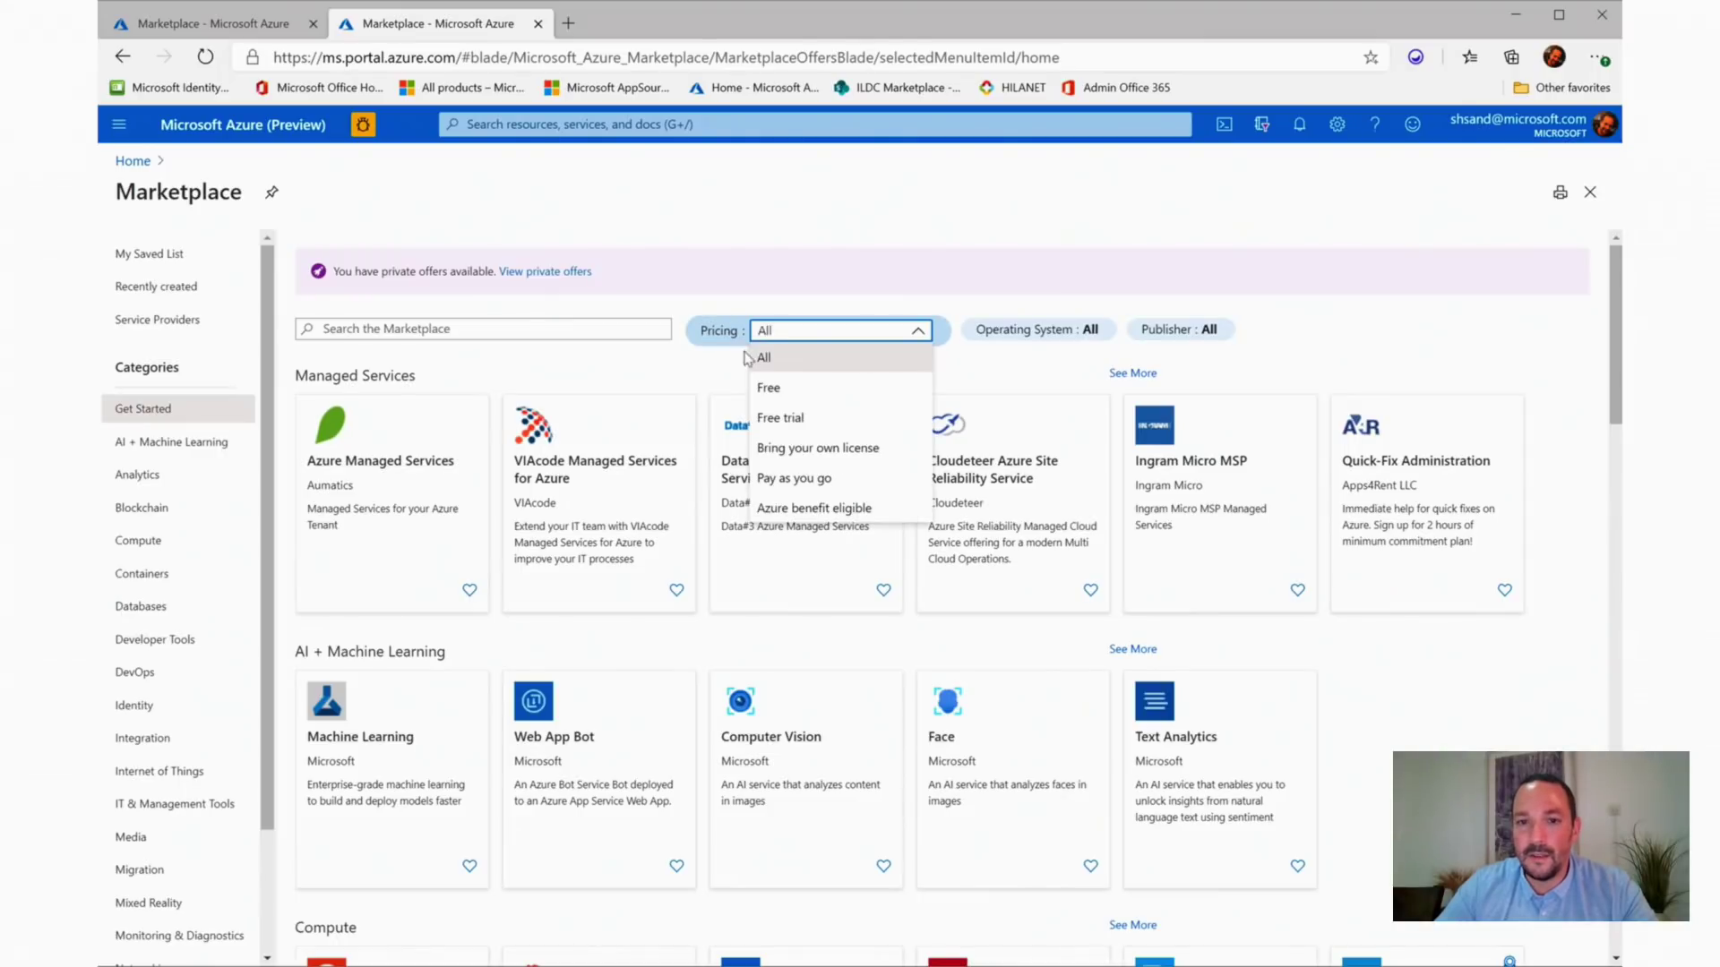
left_click(1039, 334)
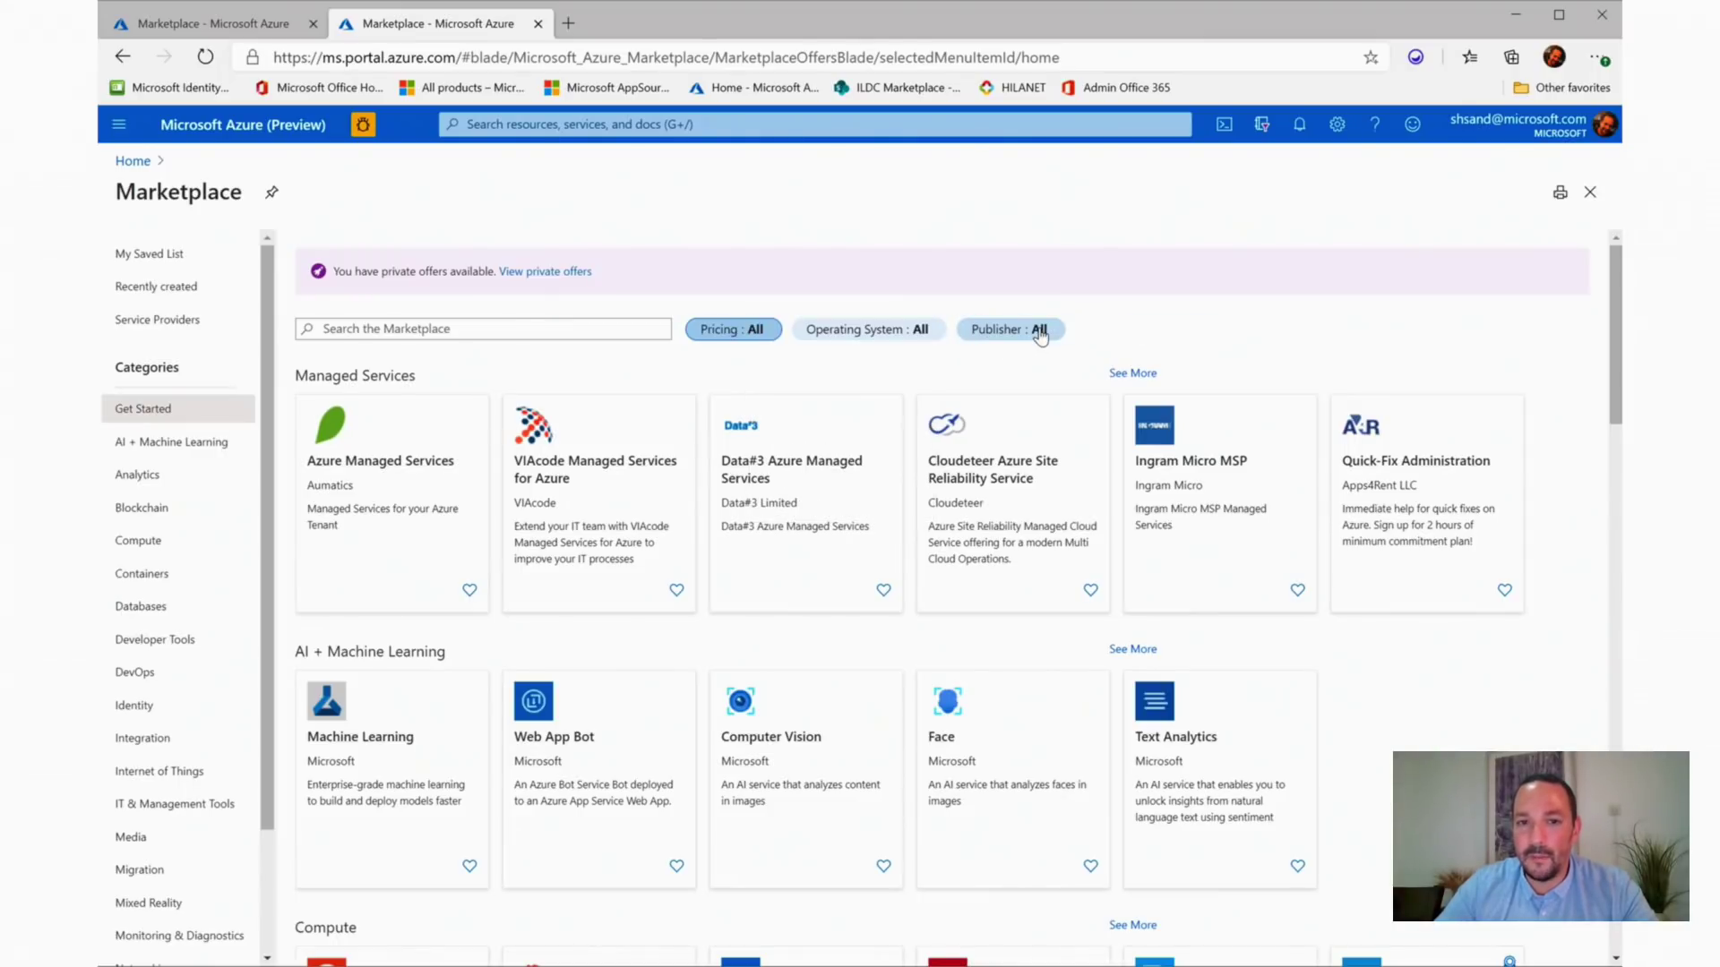
left_click(891, 332)
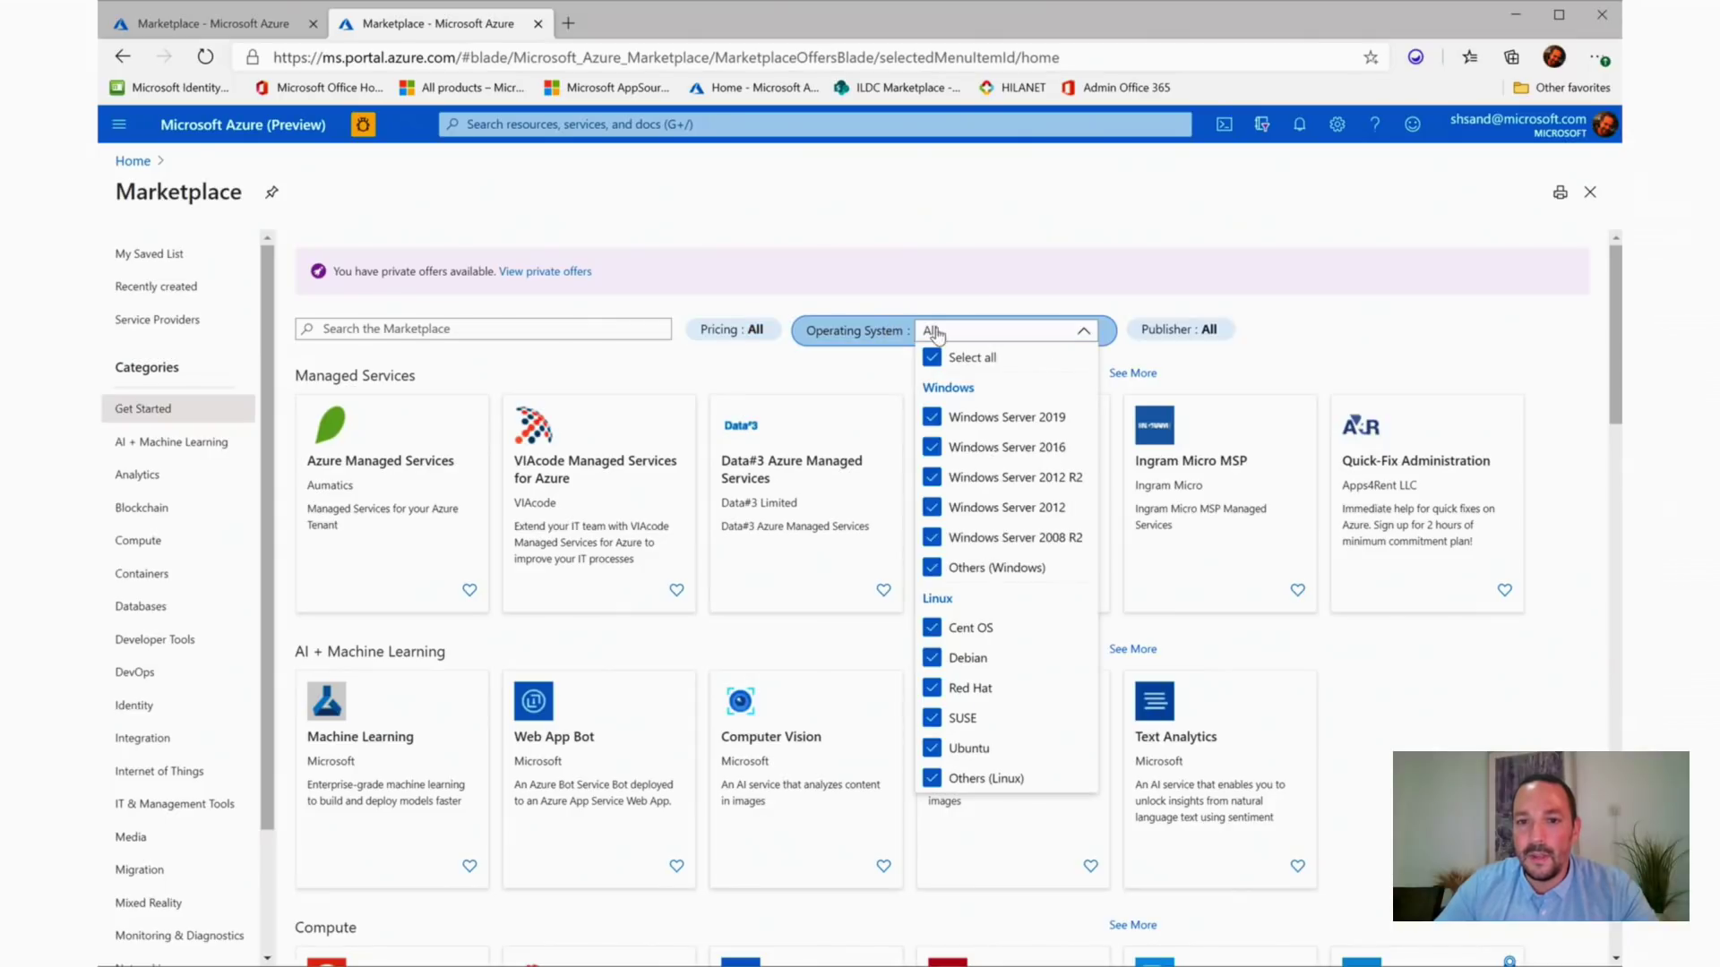
left_click(1169, 334)
left_click(1007, 337)
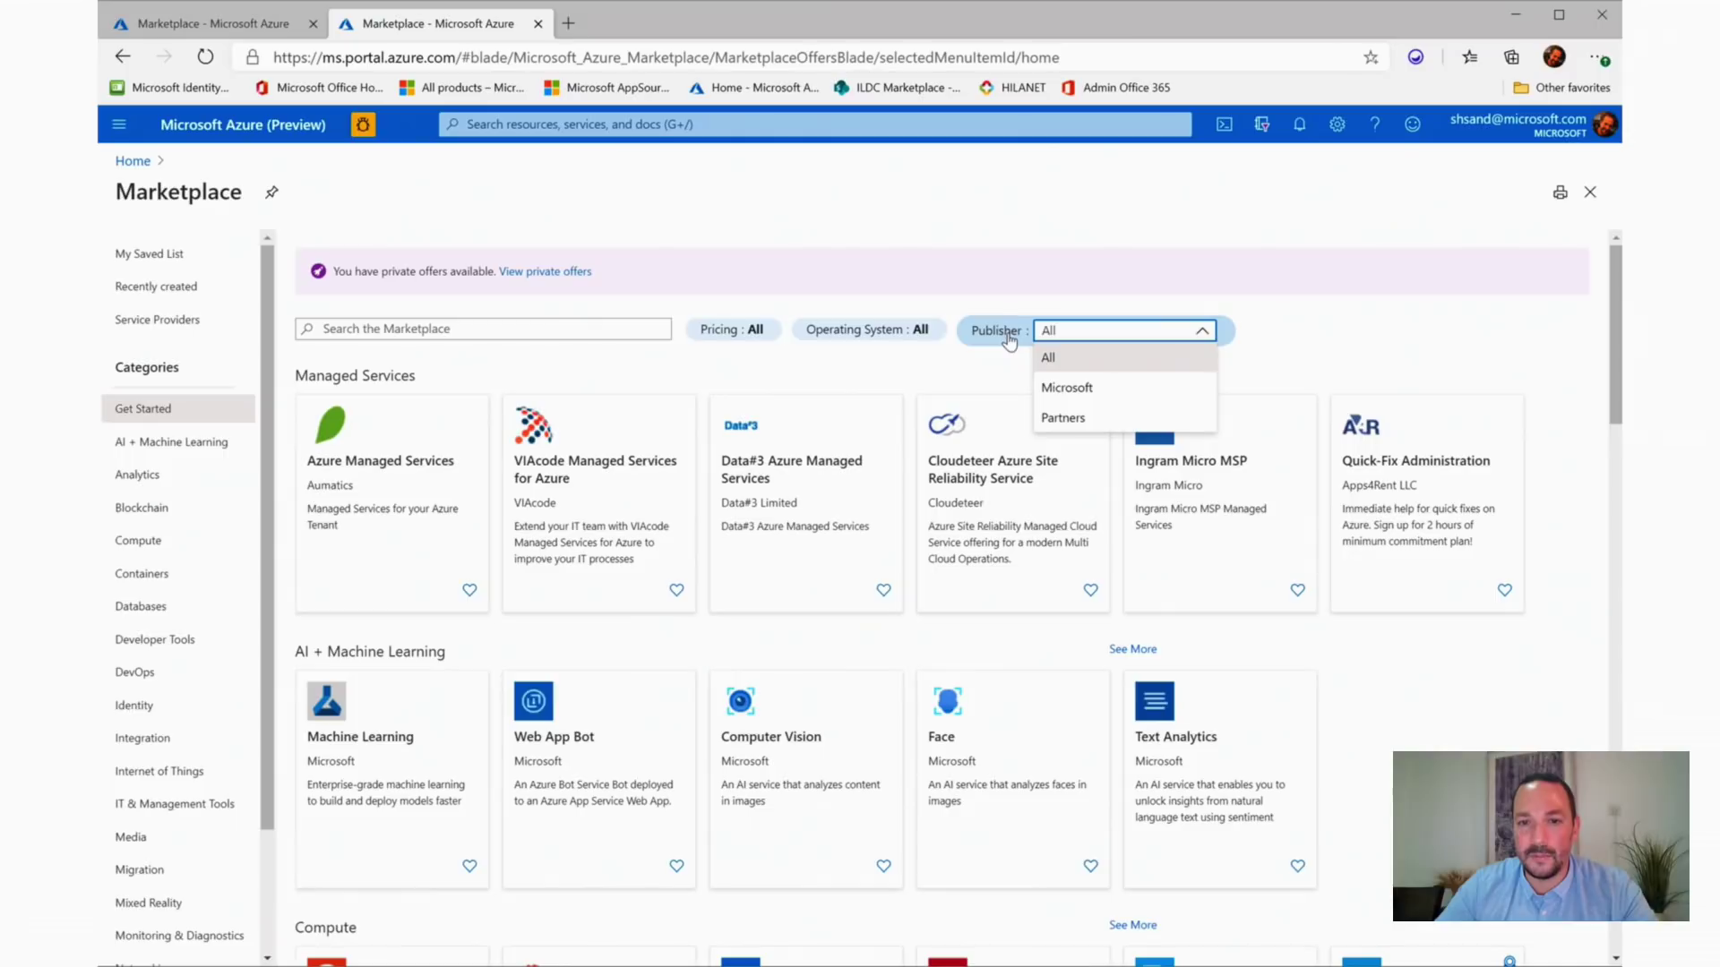
left_click(1005, 378)
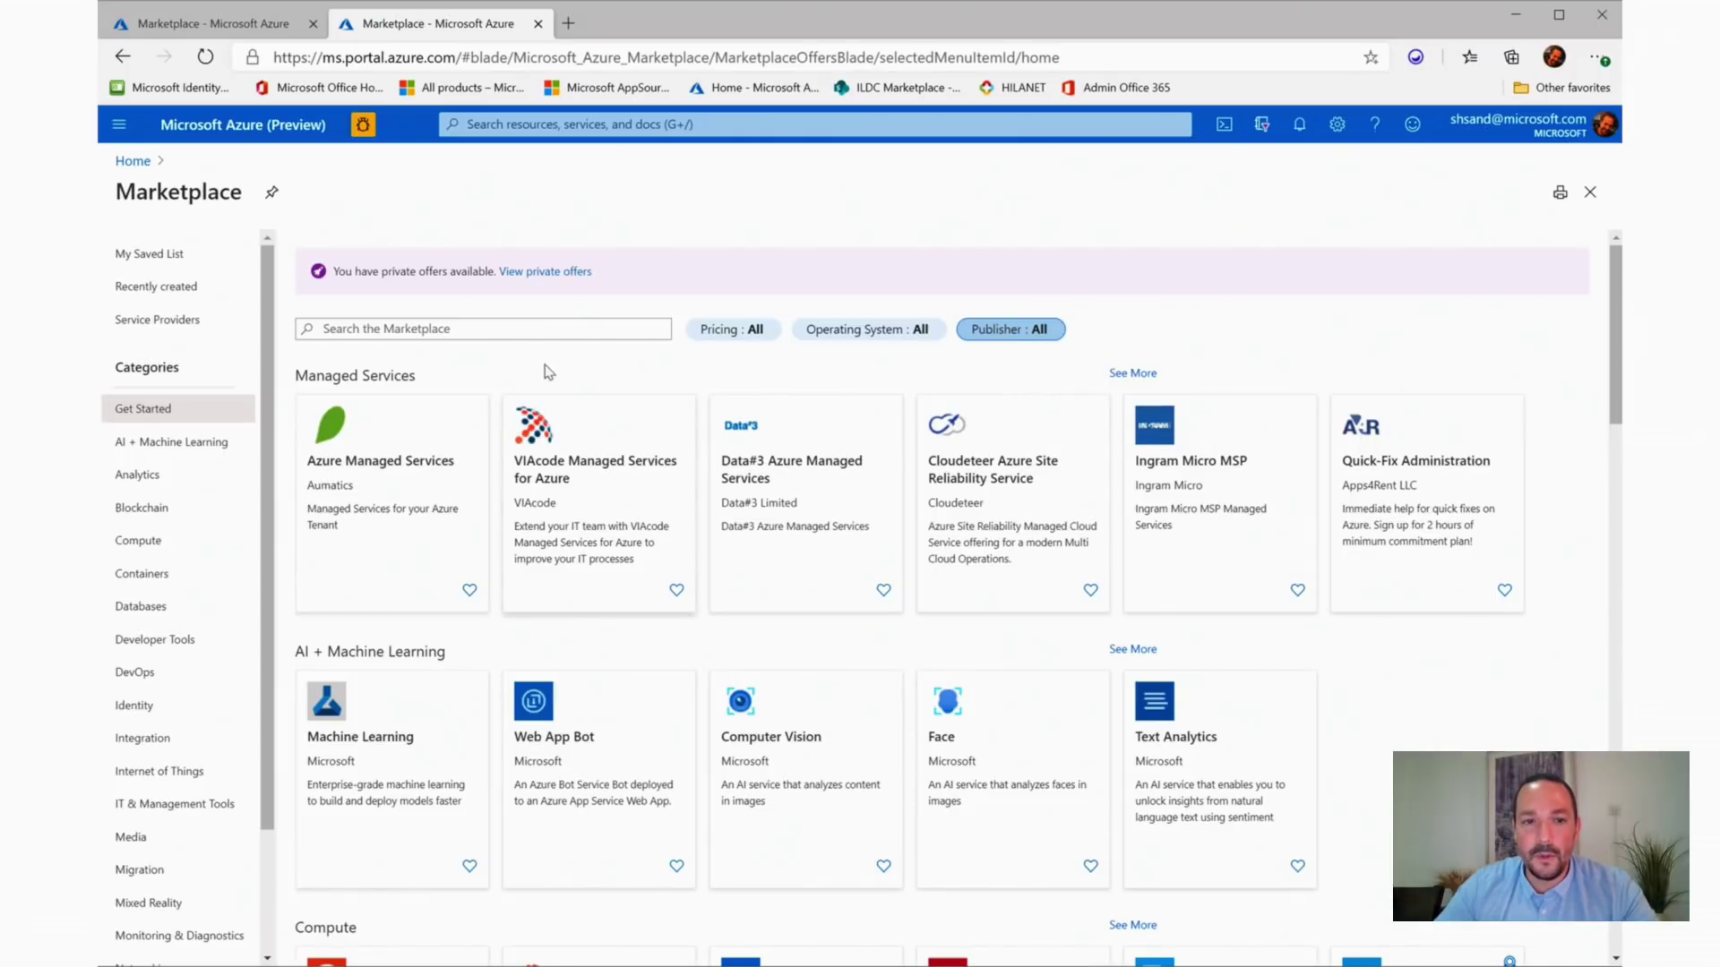
- Search 'Fort' and open the Fortinet FortiSandbox Advanced Threat Protection offer
left_click(535, 330)
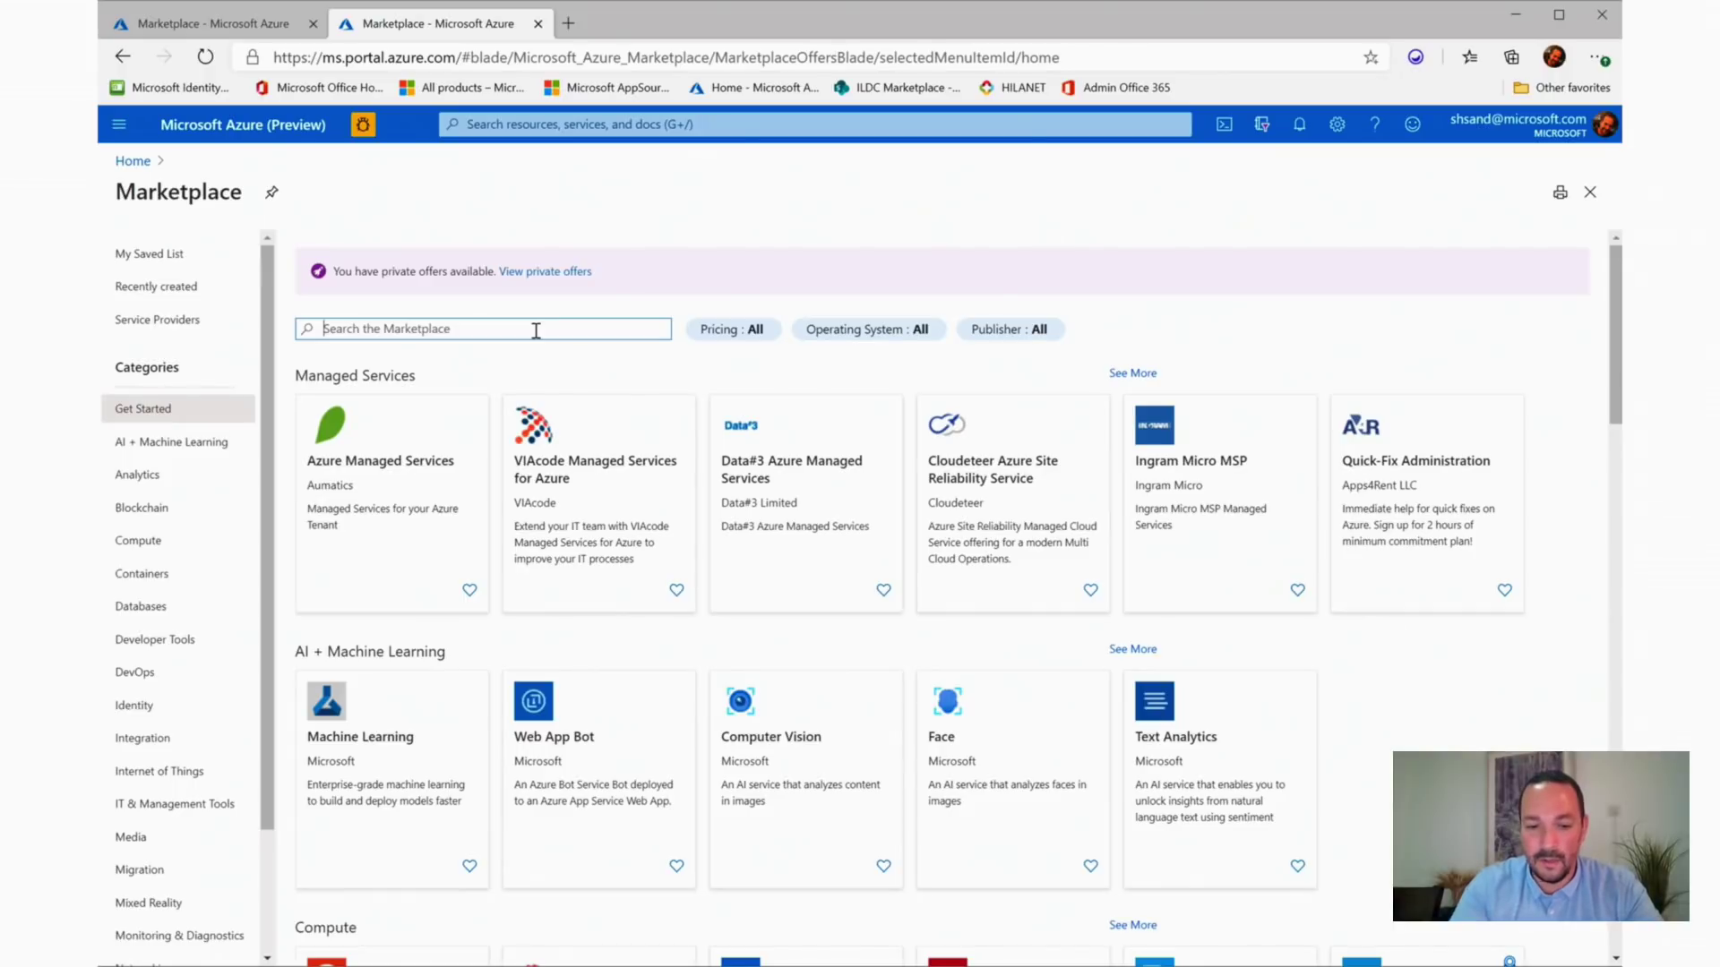
type("Fo")
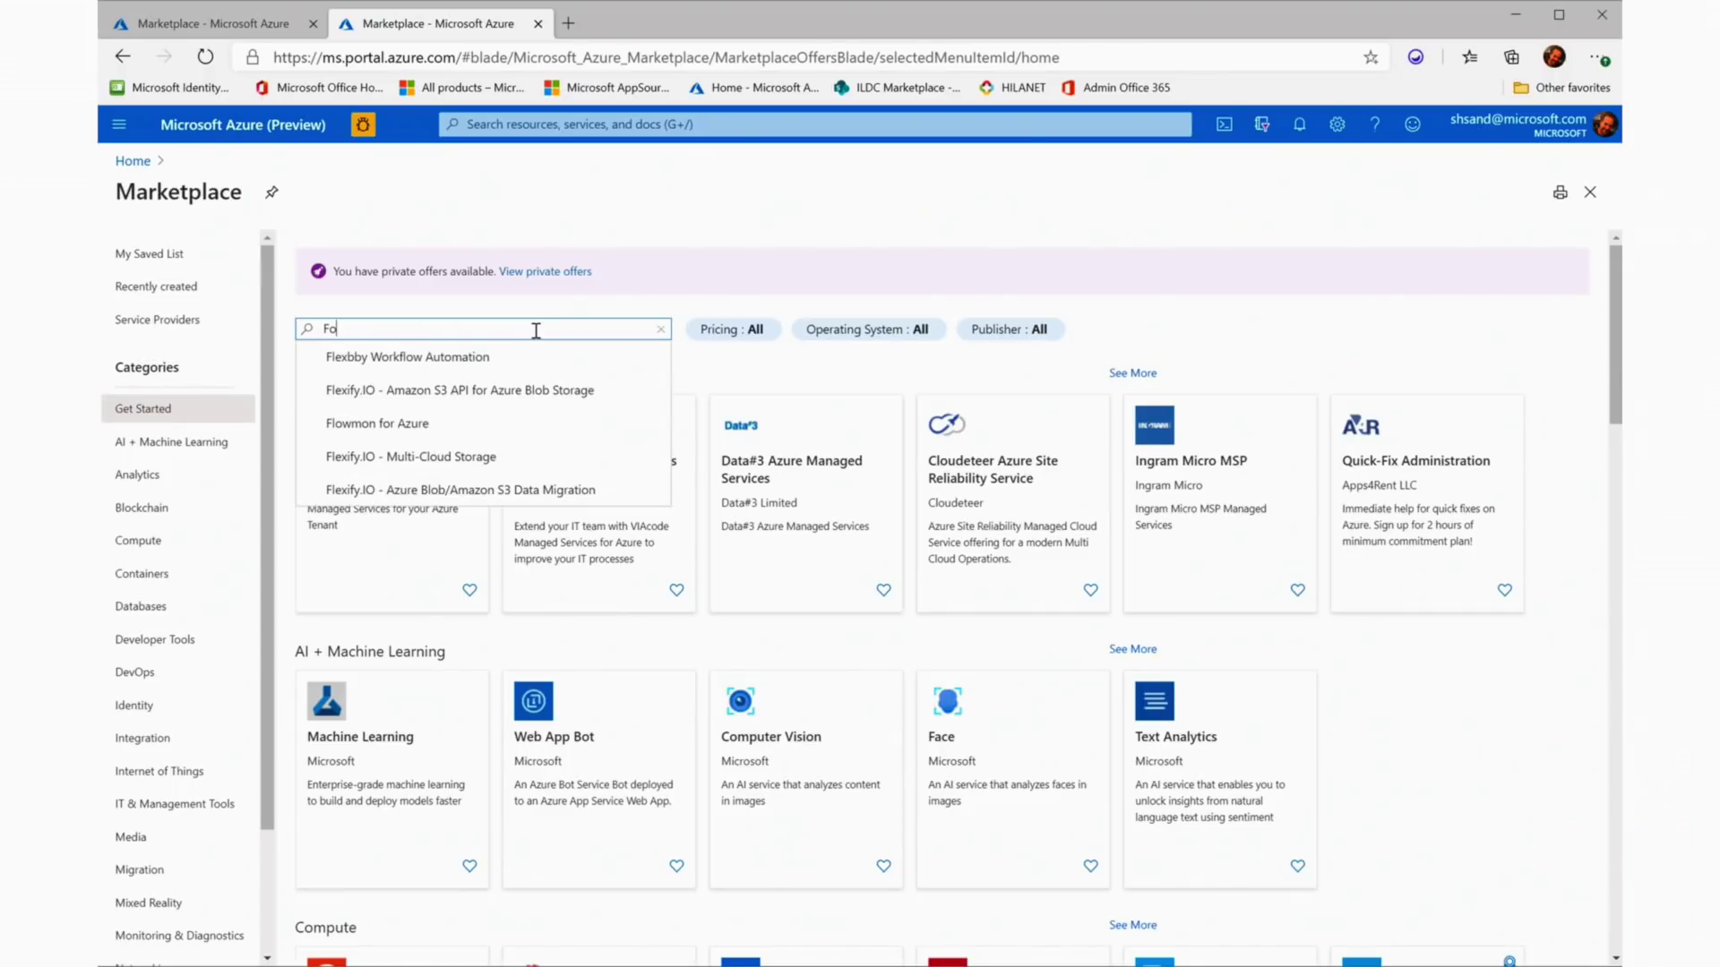
type("rt")
key("Down")
key("Return")
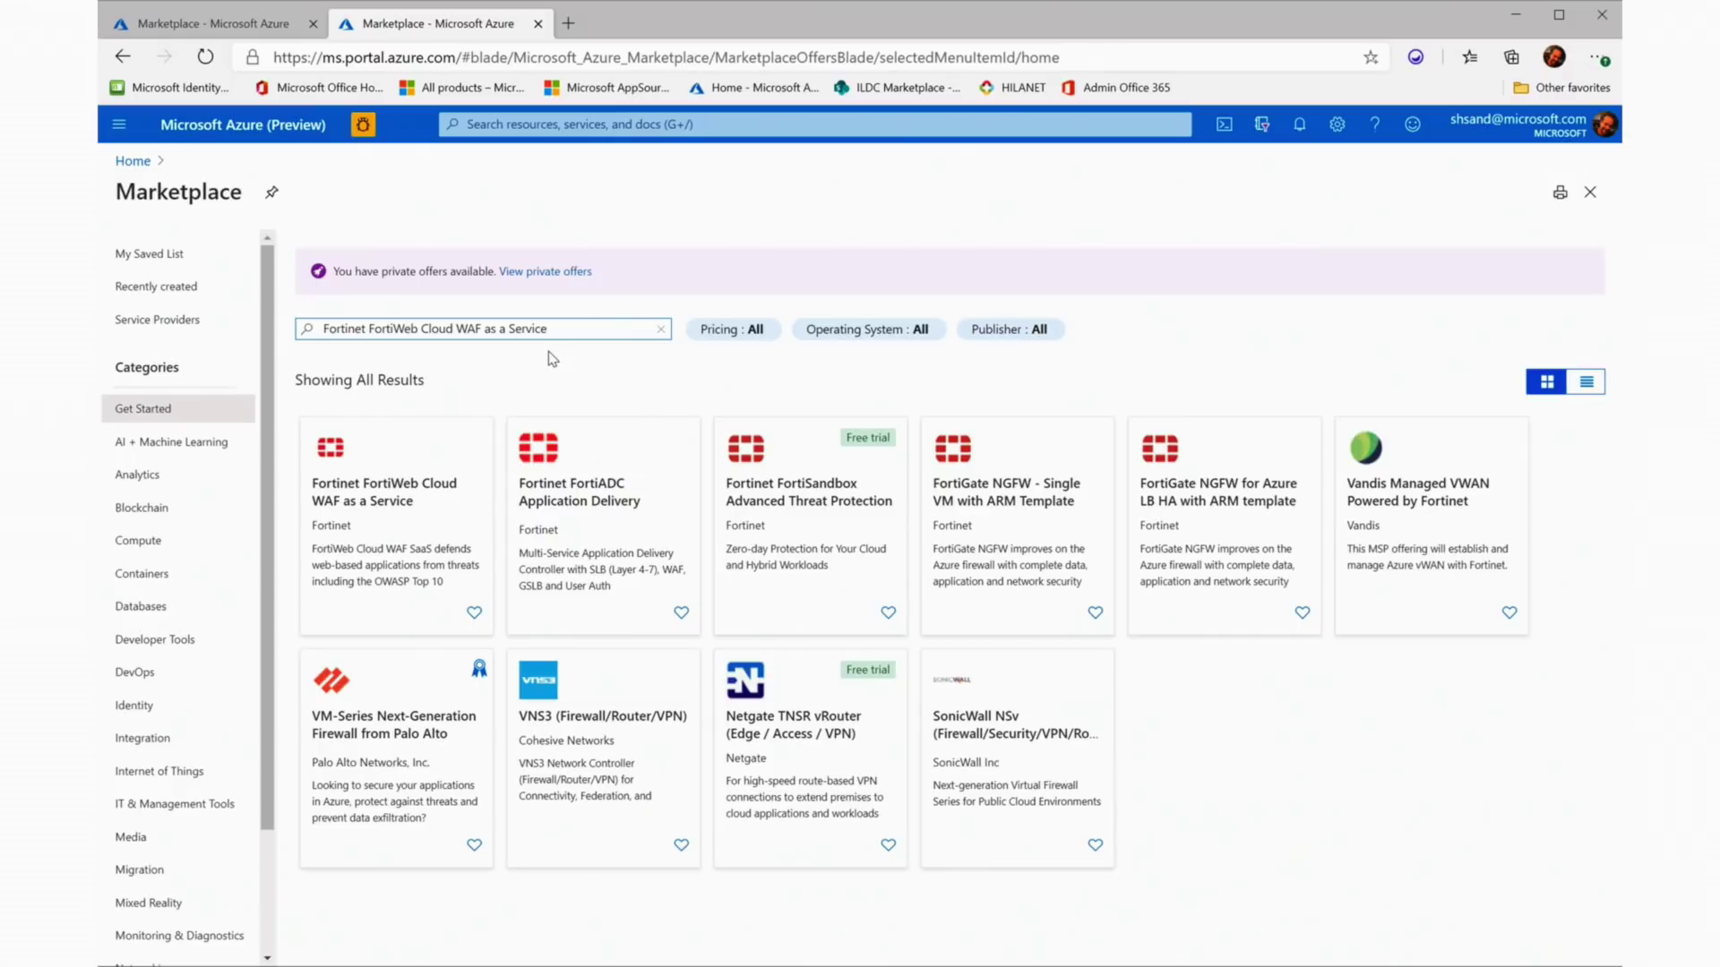
left_click(803, 528)
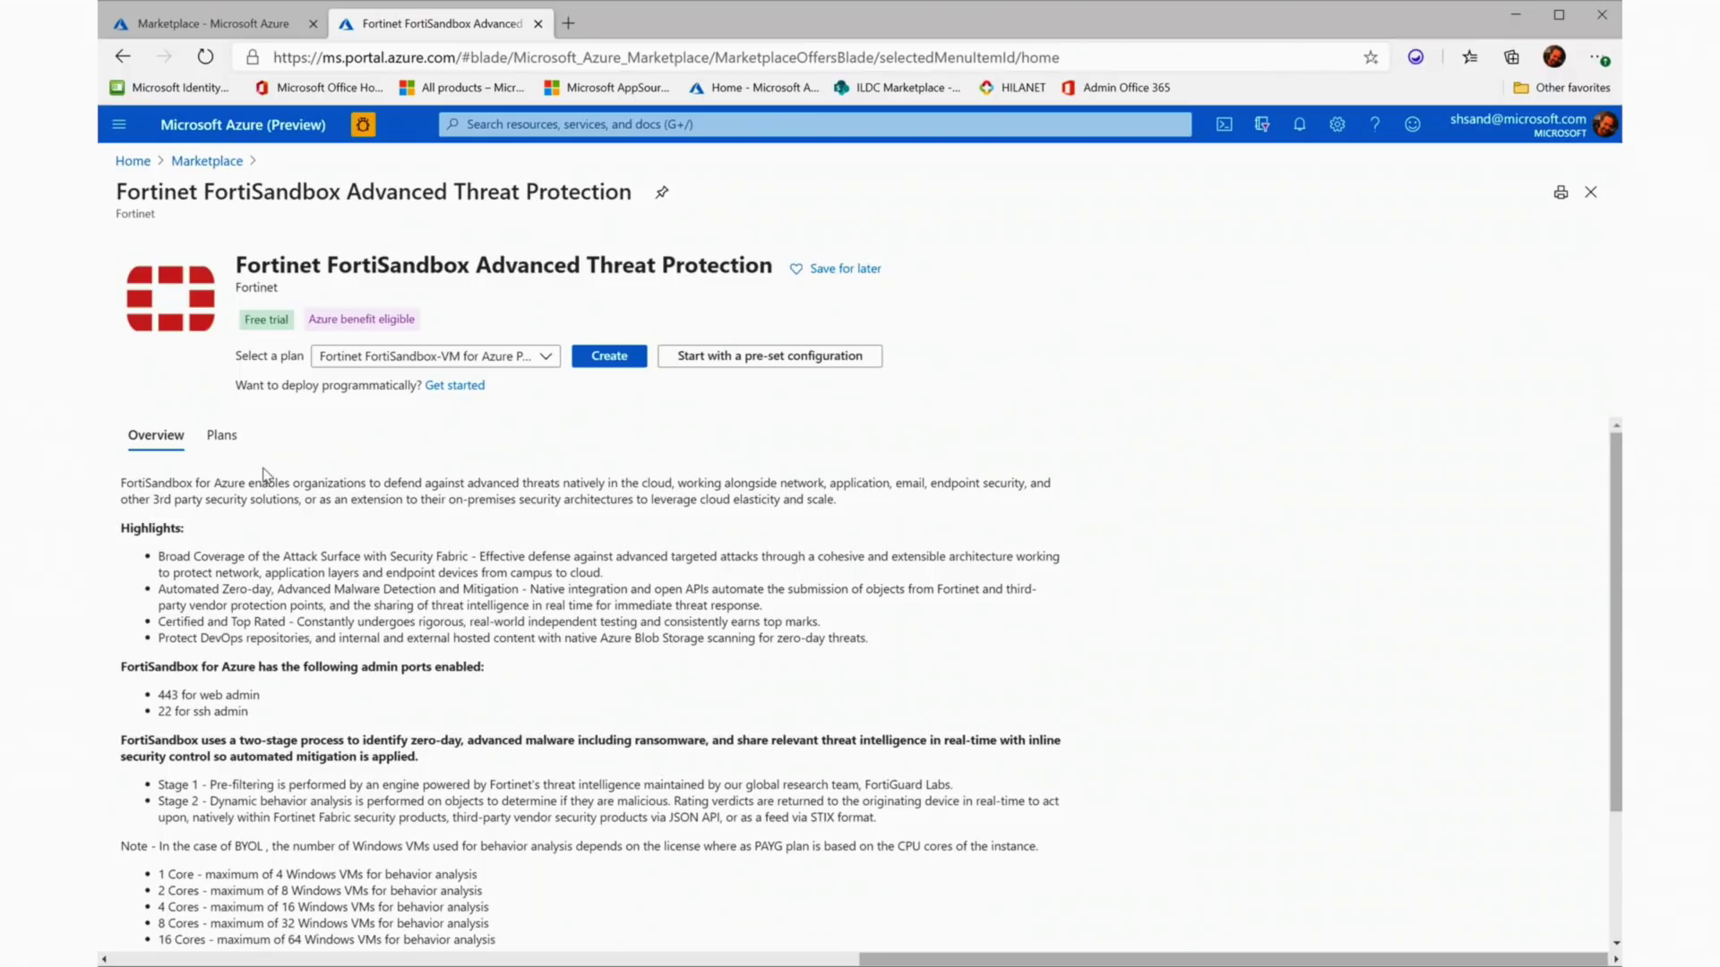
- Choose the BYOL plan for FortiSandbox and begin creating it
scroll(266, 475, "down", 2)
scroll(251, 457, "up", 3)
left_click(229, 437)
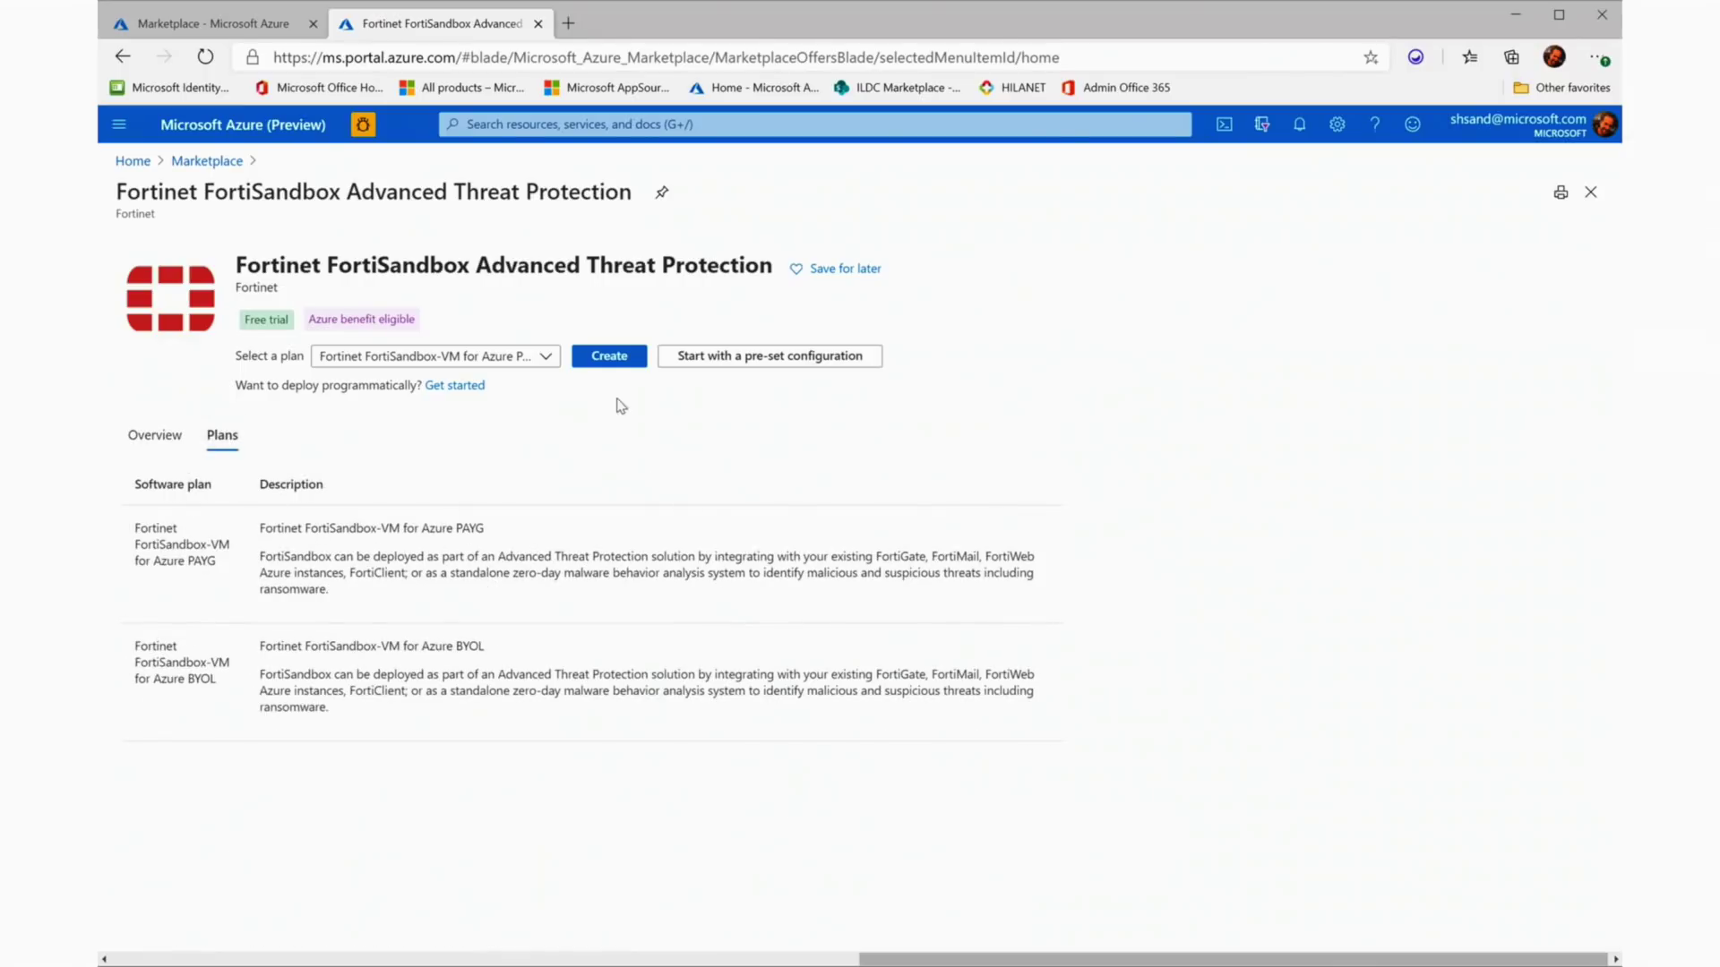
left_click(527, 359)
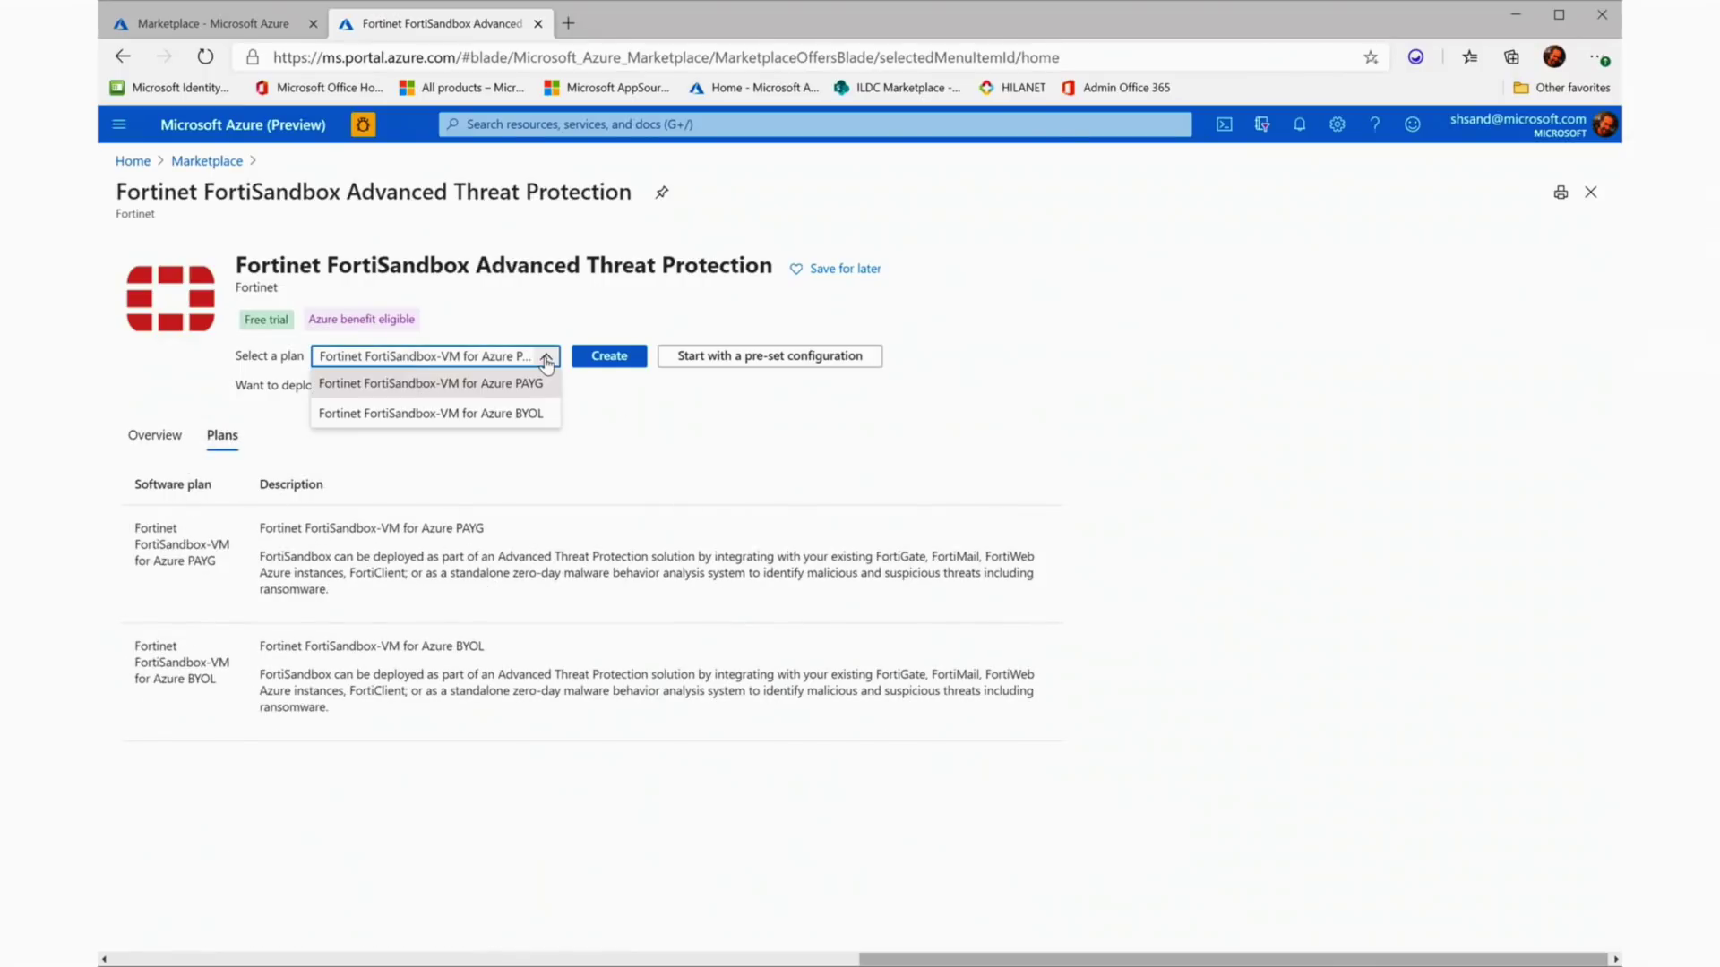
left_click(484, 412)
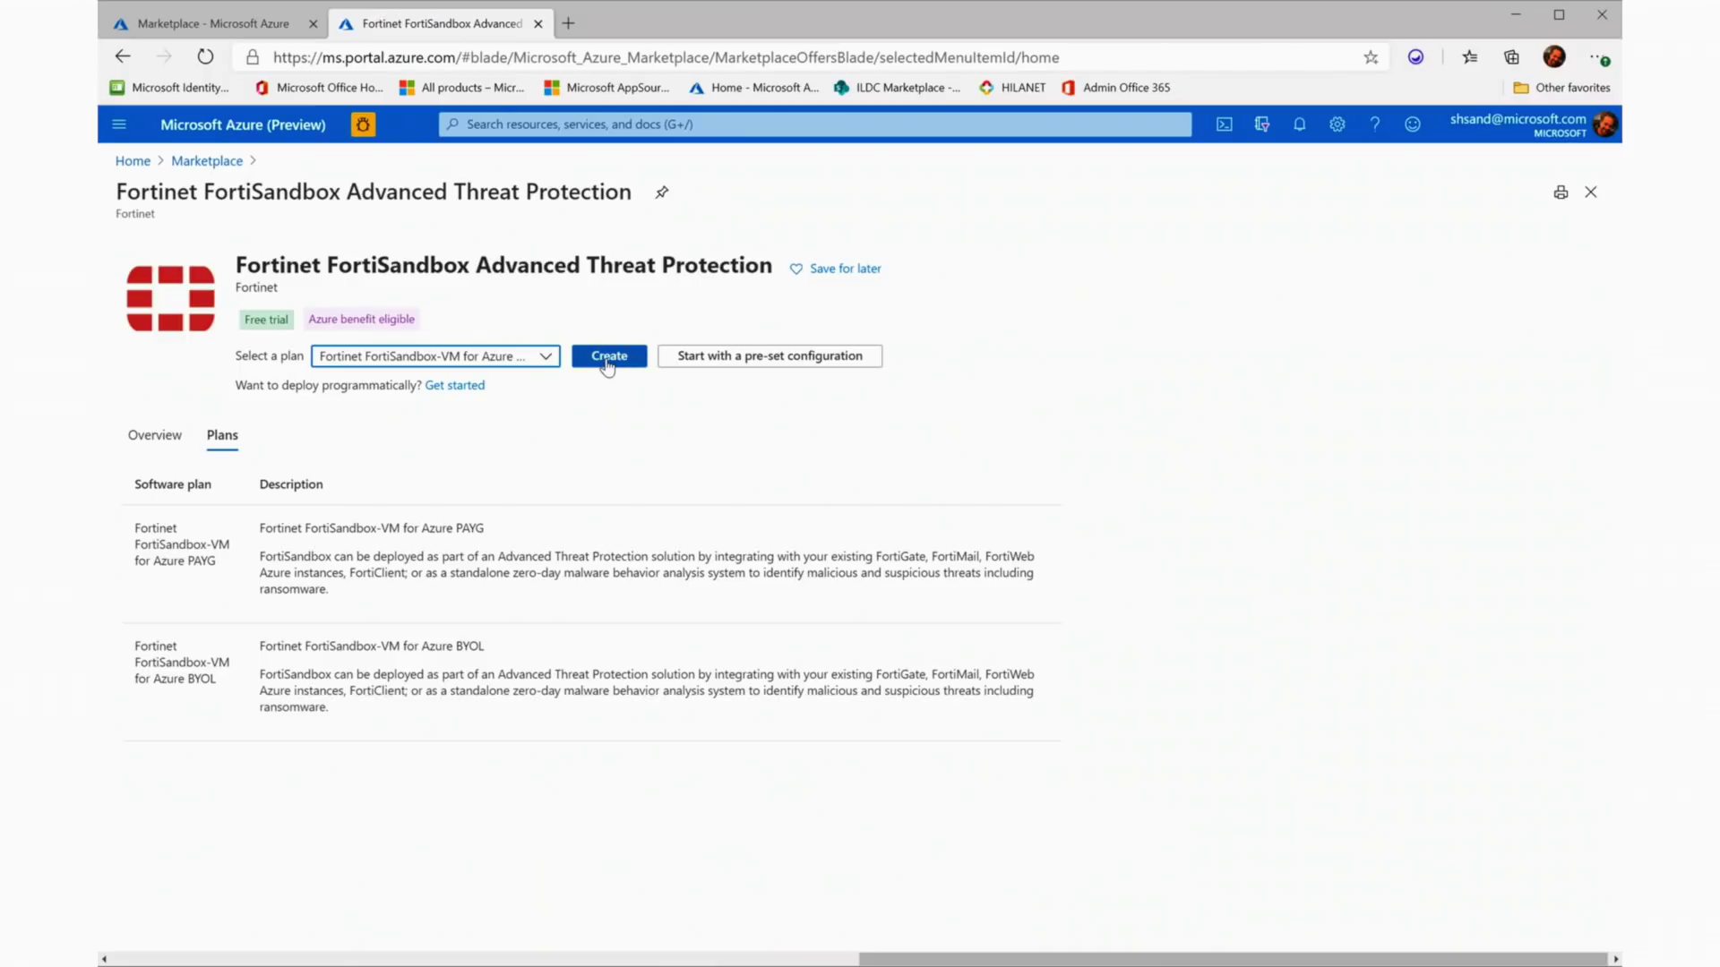
left_click(610, 360)
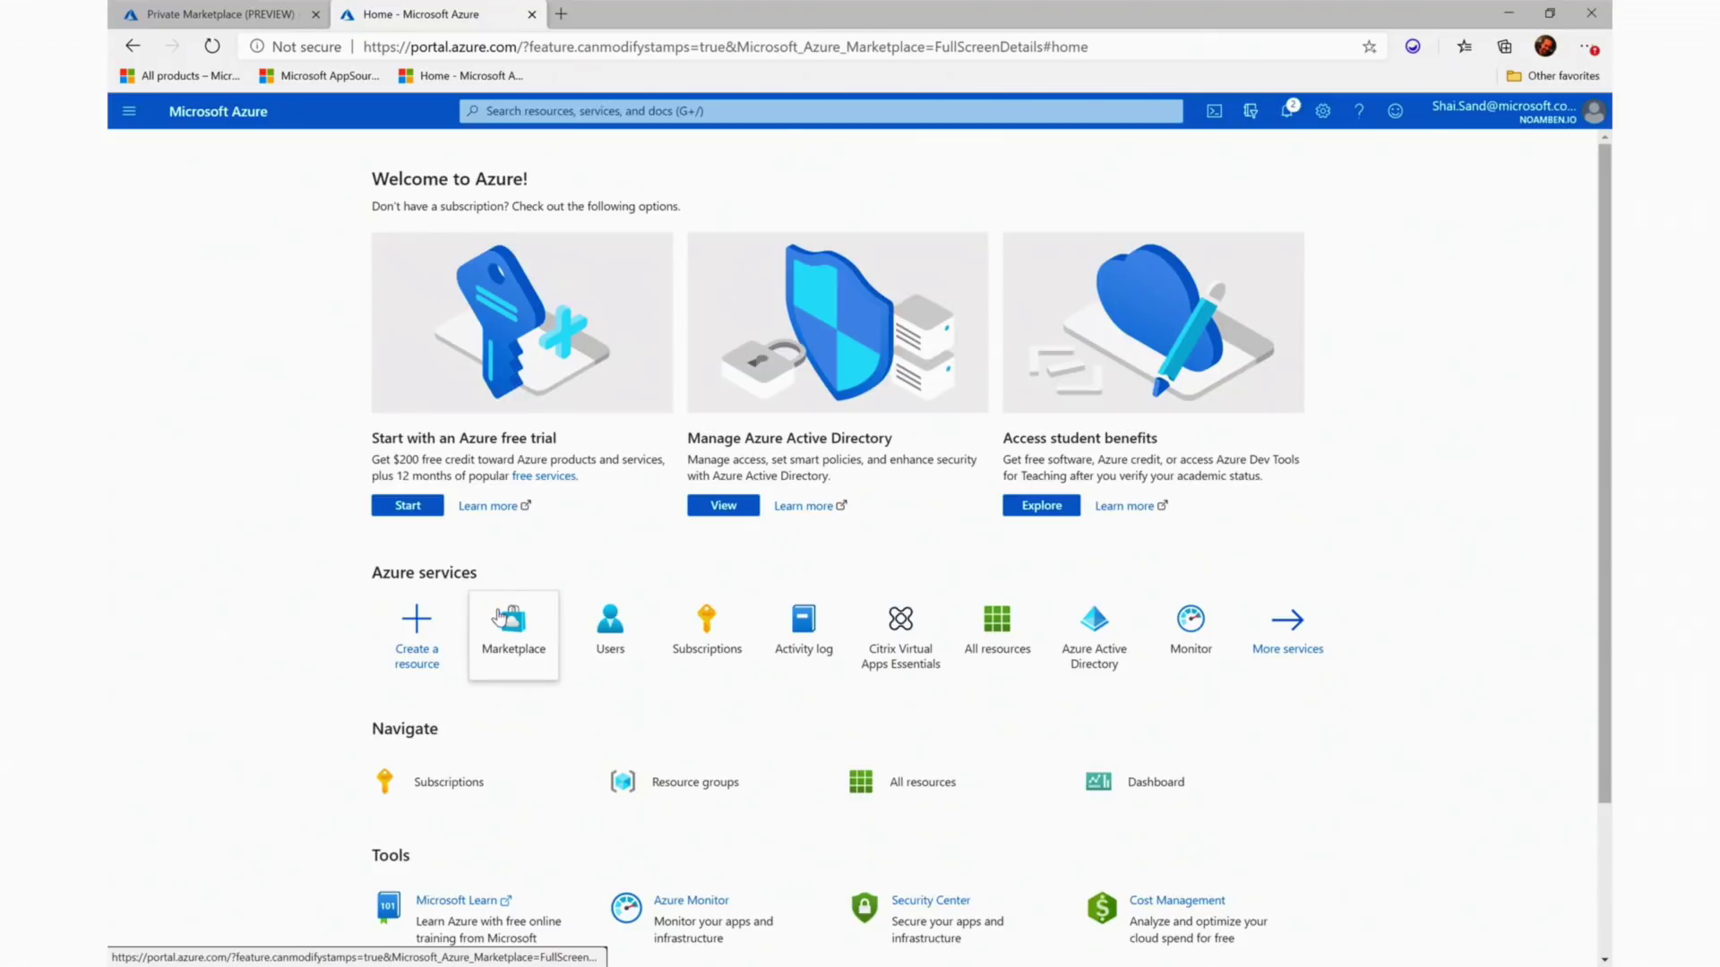
- Open the Marketplace from the Azure portal home page
left_click(502, 616)
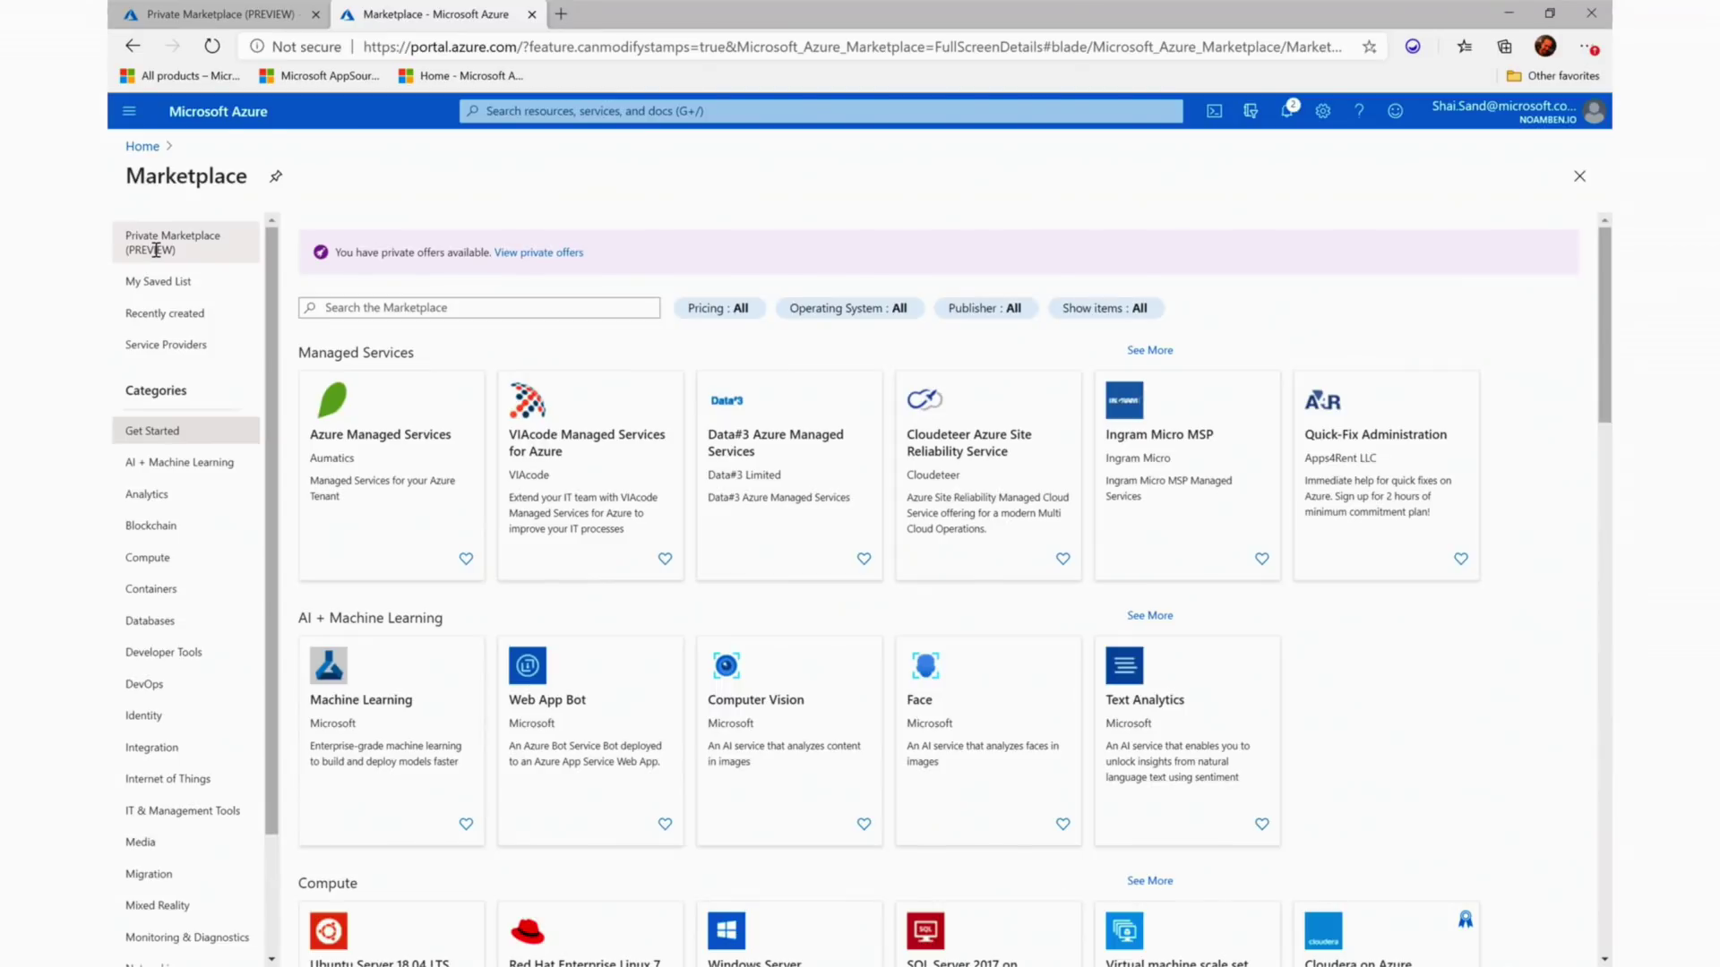
- Go to Private Marketplace (PREVIEW) and start adding items to its allow list
left_click(155, 249)
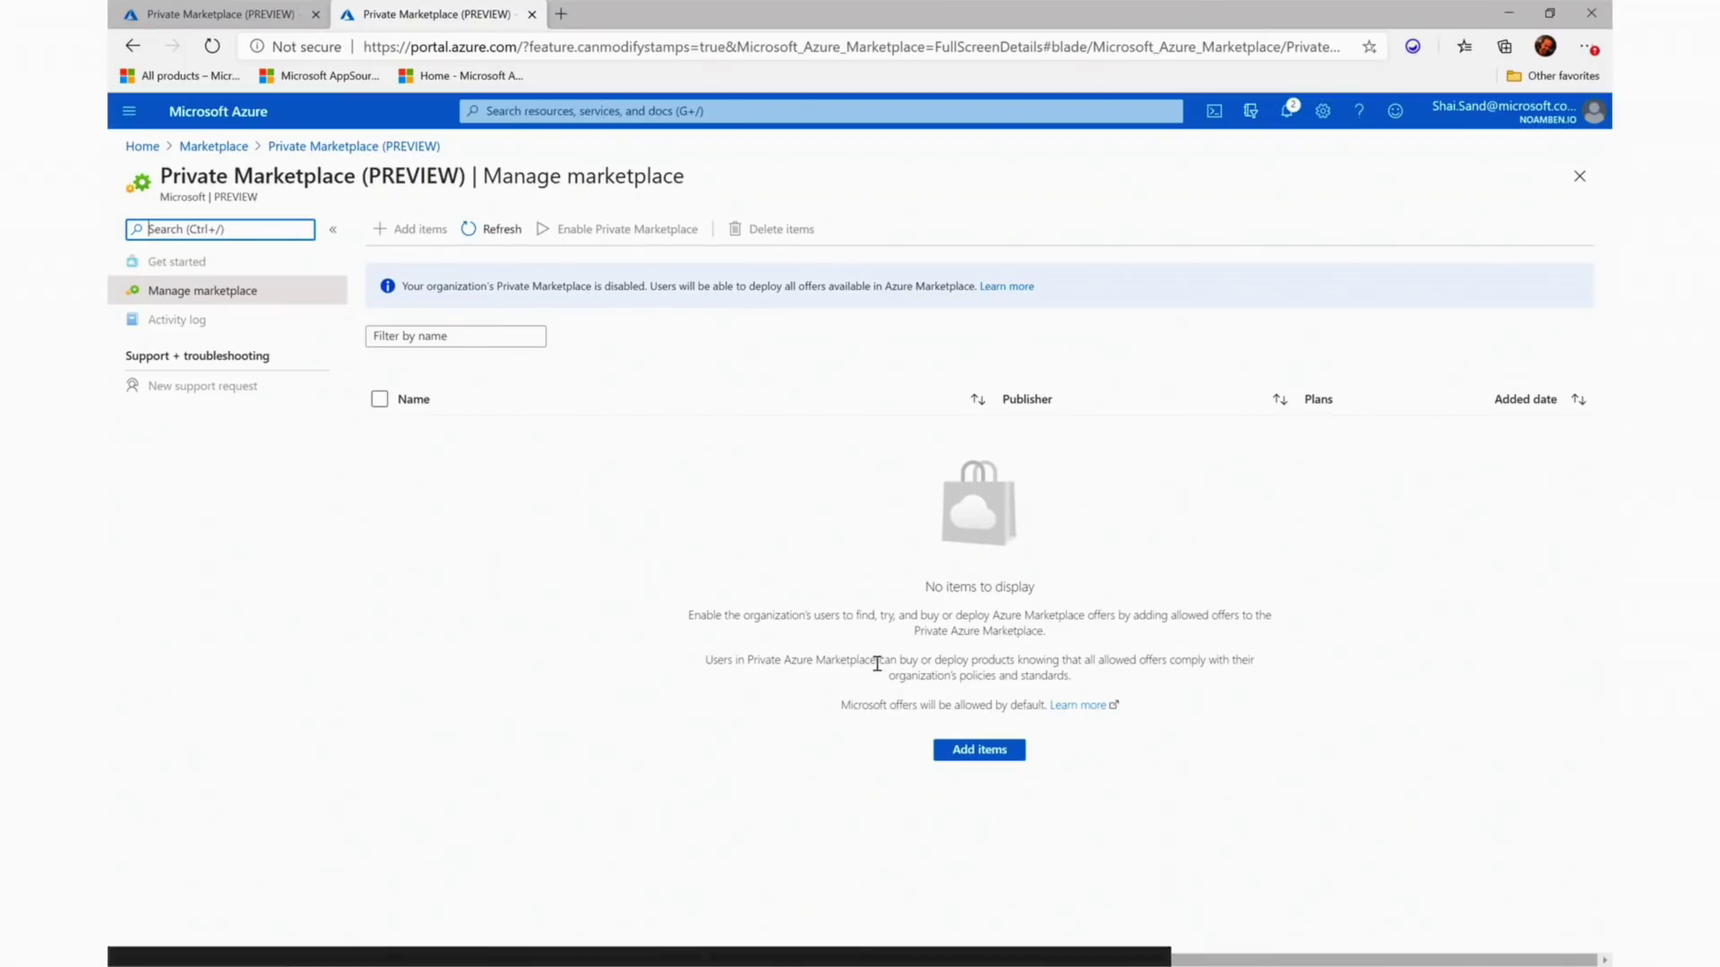
left_click(983, 757)
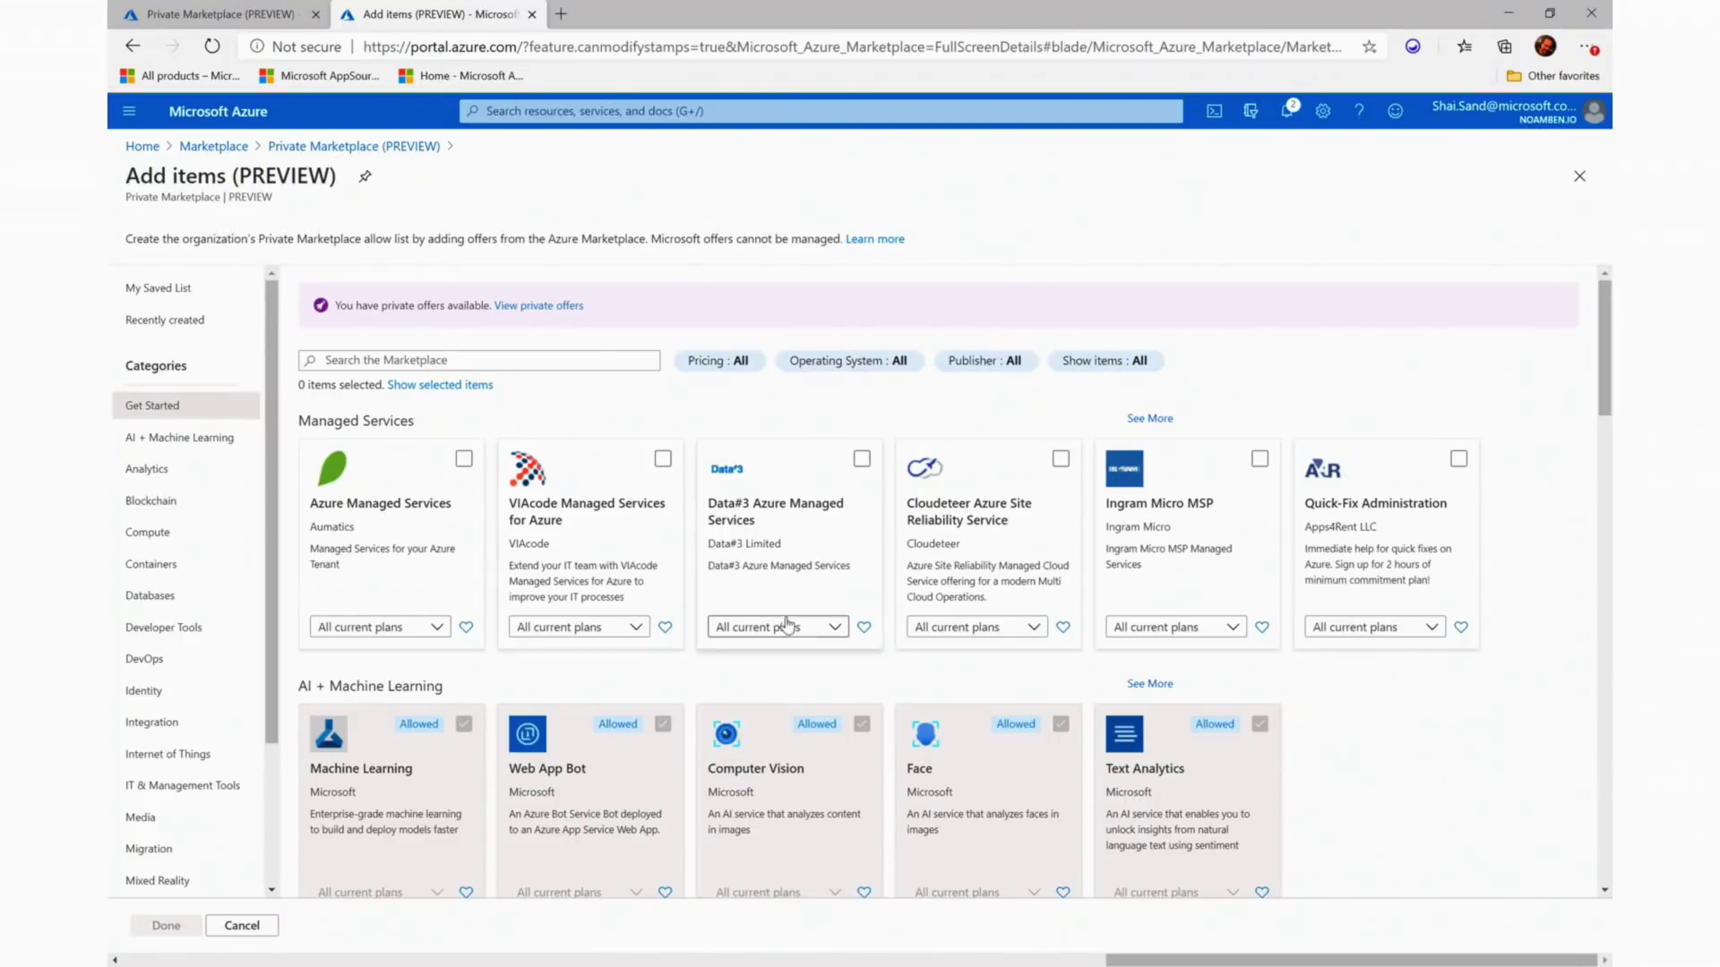
- Include all current and future Data#3 plans, select Barracuda CloudGen WAN Service, then review six selected offers
left_click(835, 629)
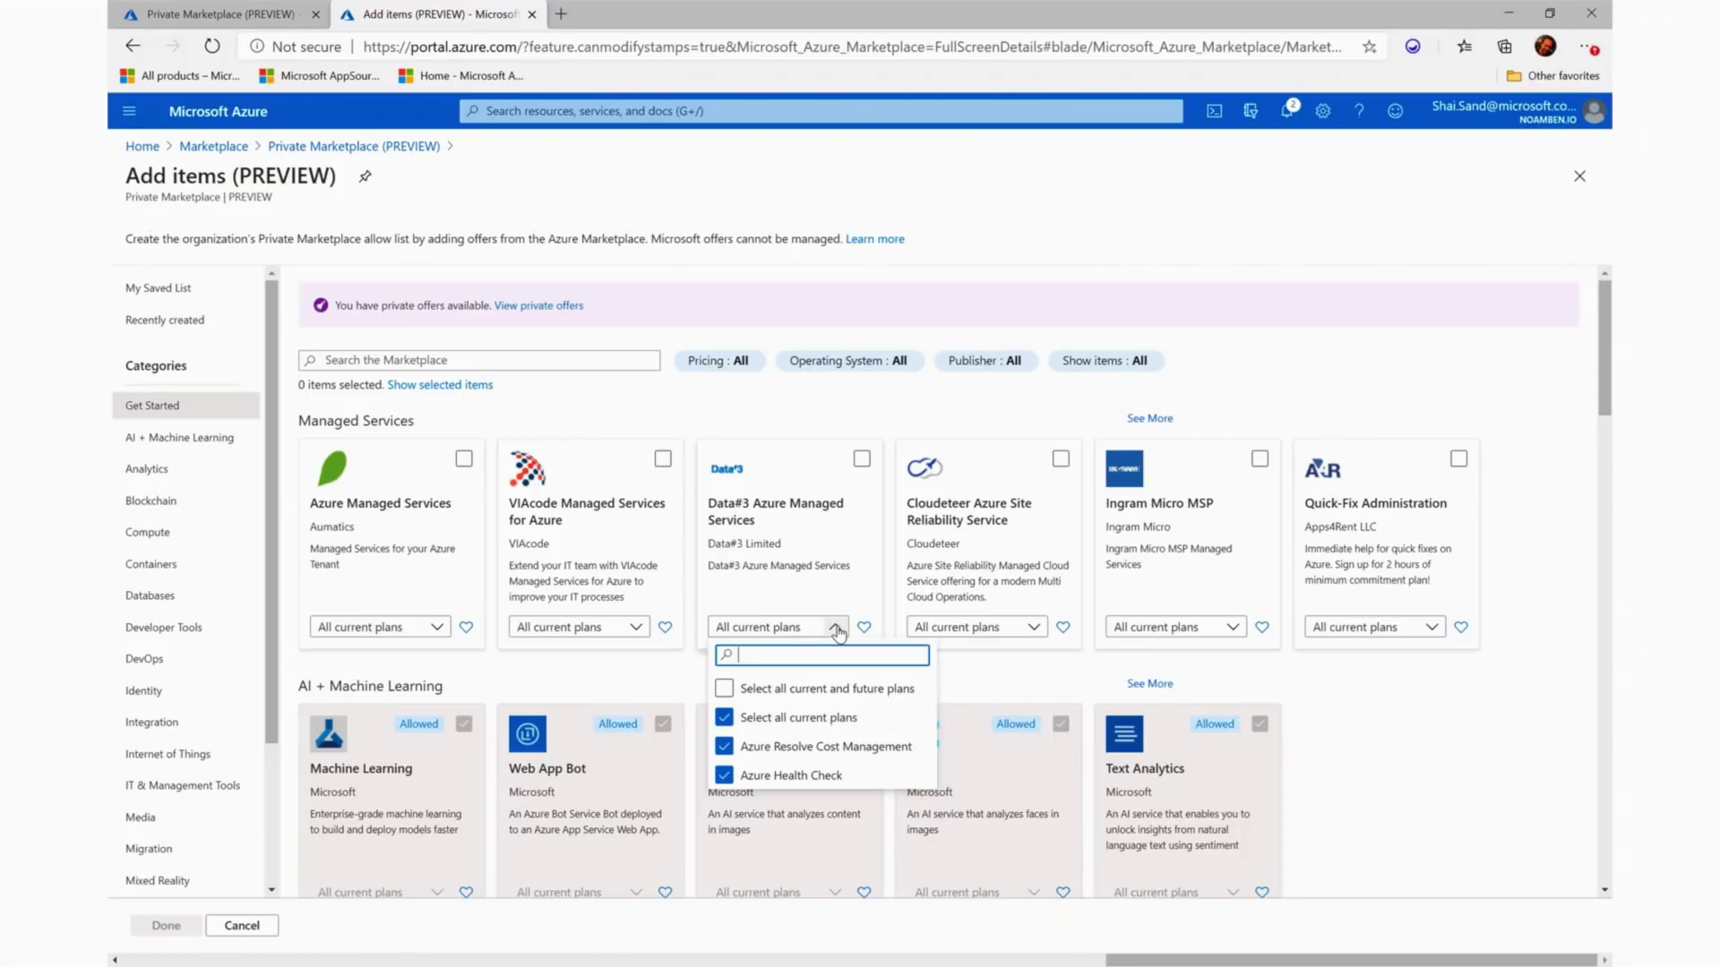
left_click(724, 688)
left_click(538, 361)
type("ba")
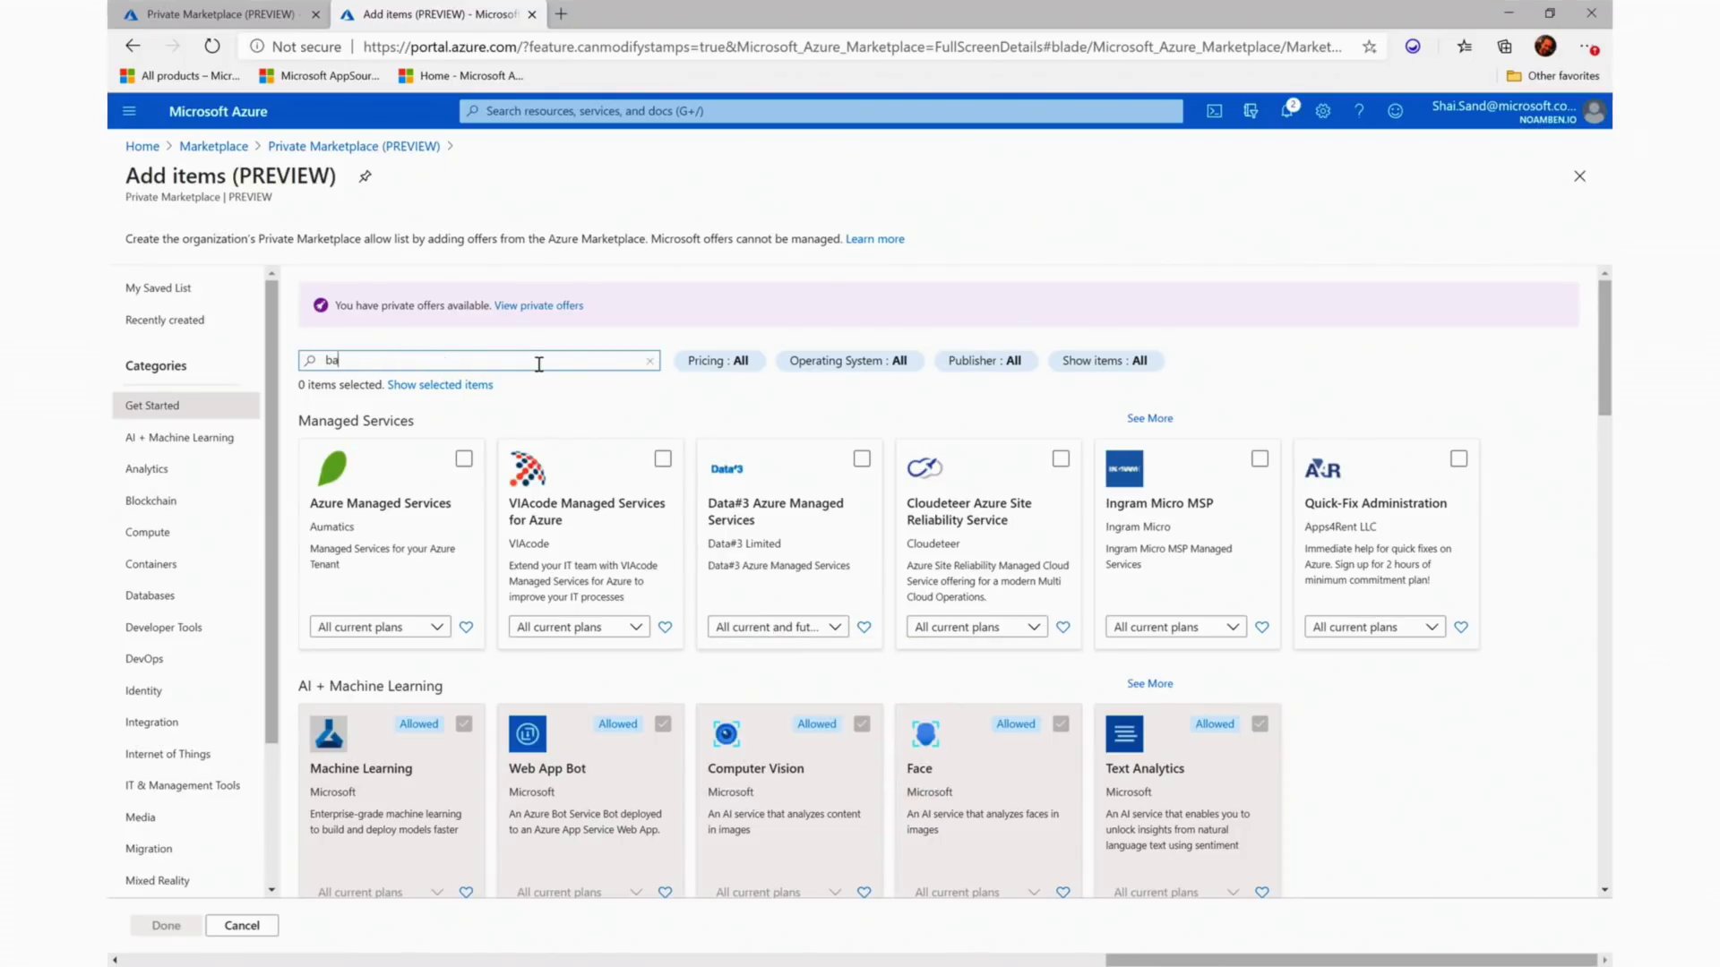
type("rracuda")
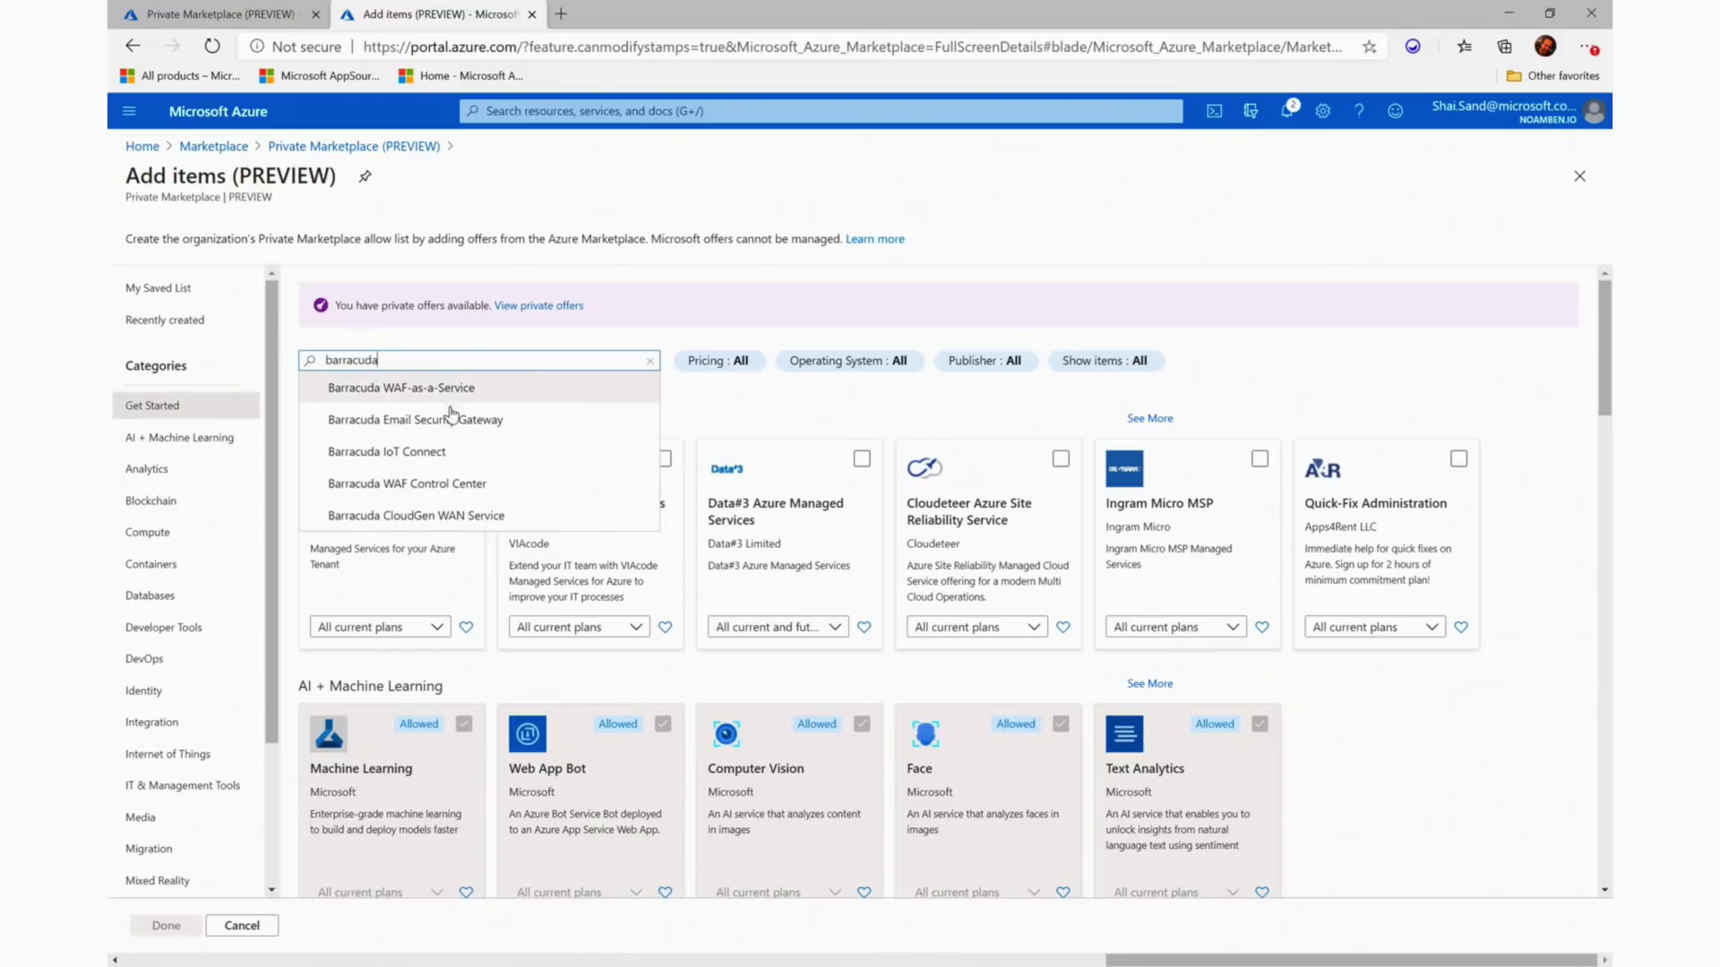
left_click(450, 517)
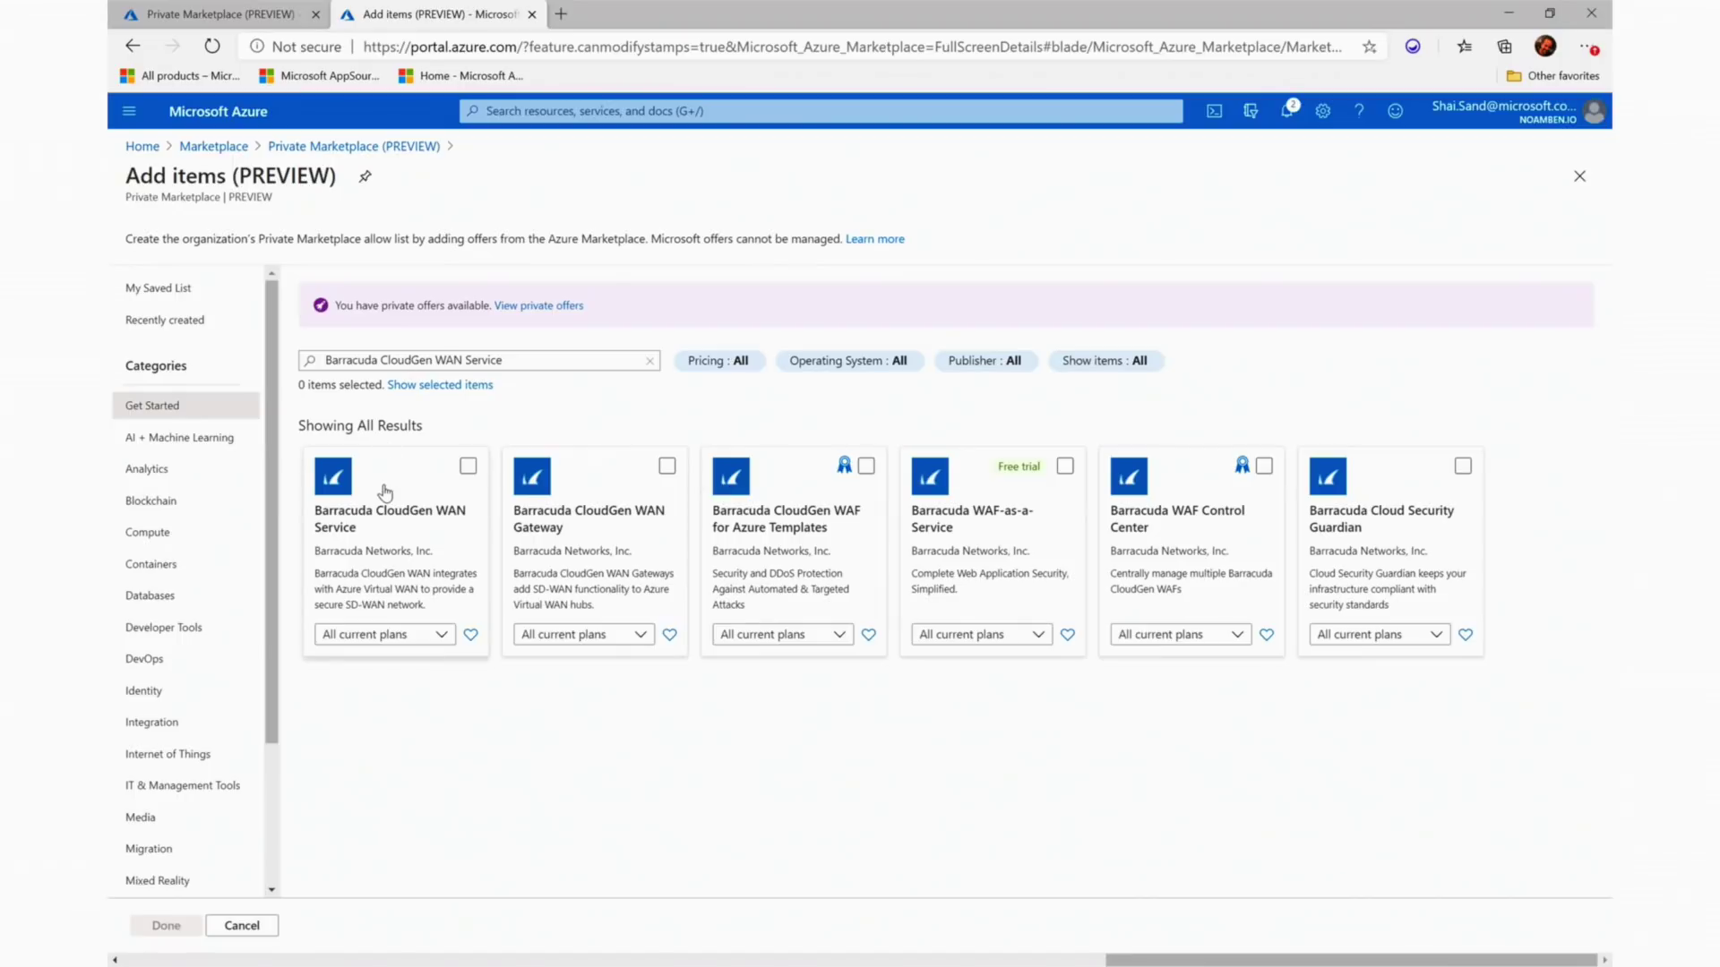
left_click(466, 467)
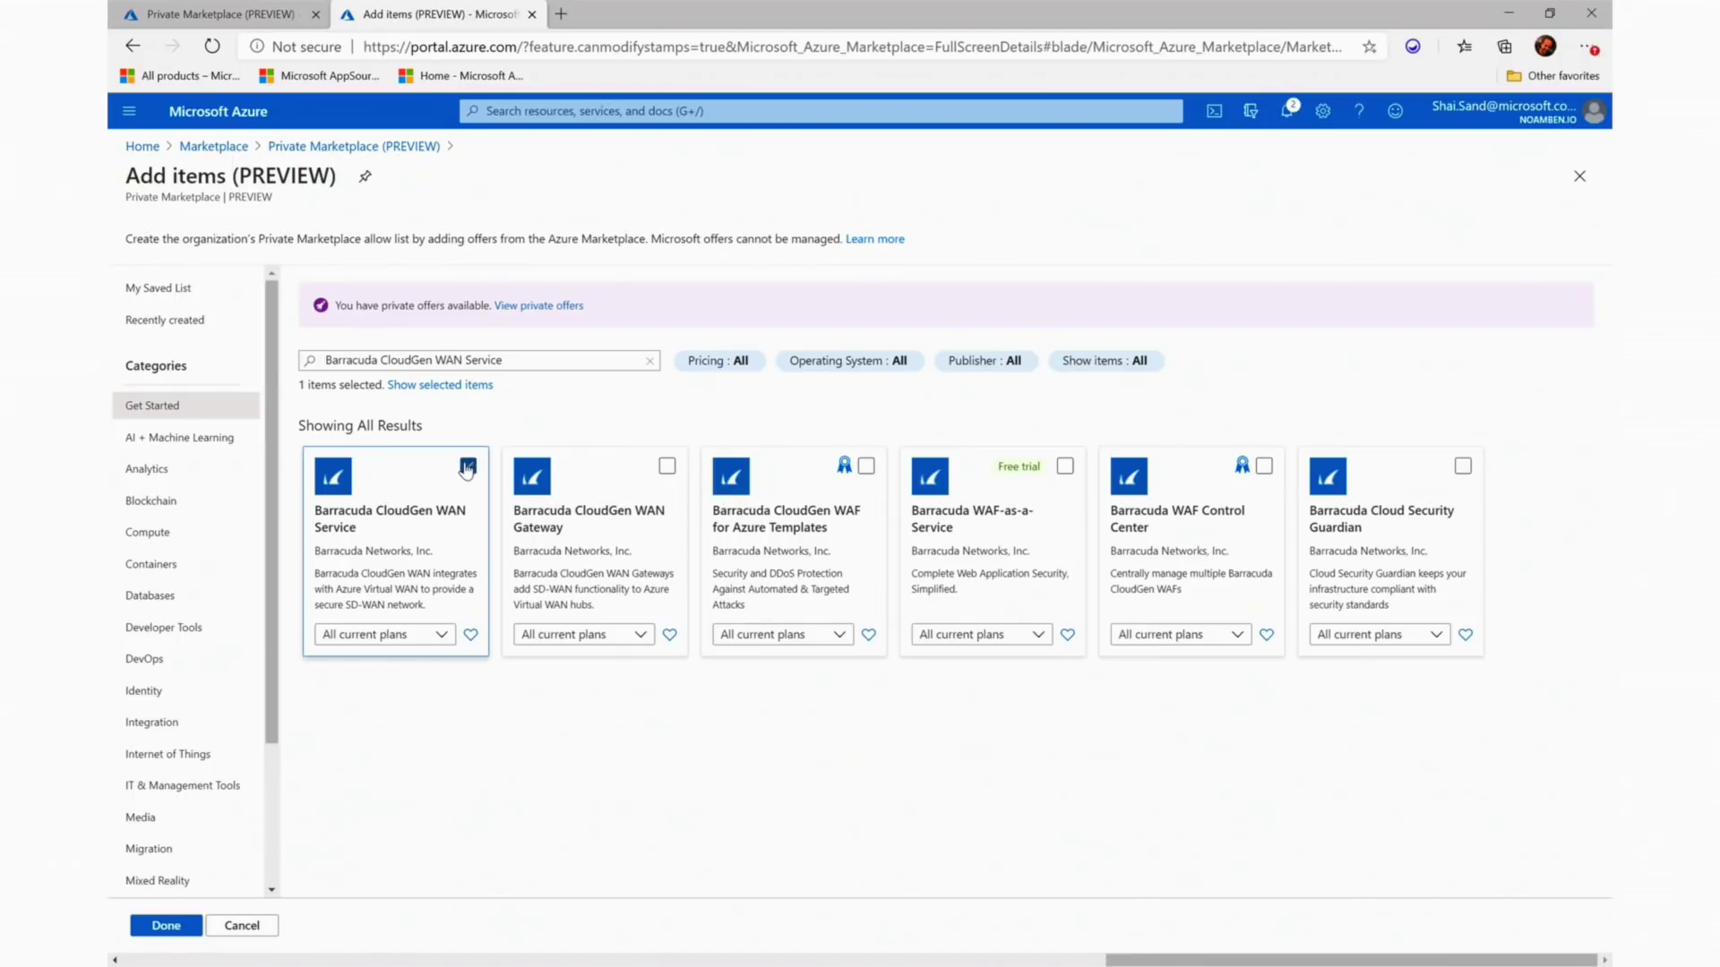
left_click(649, 363)
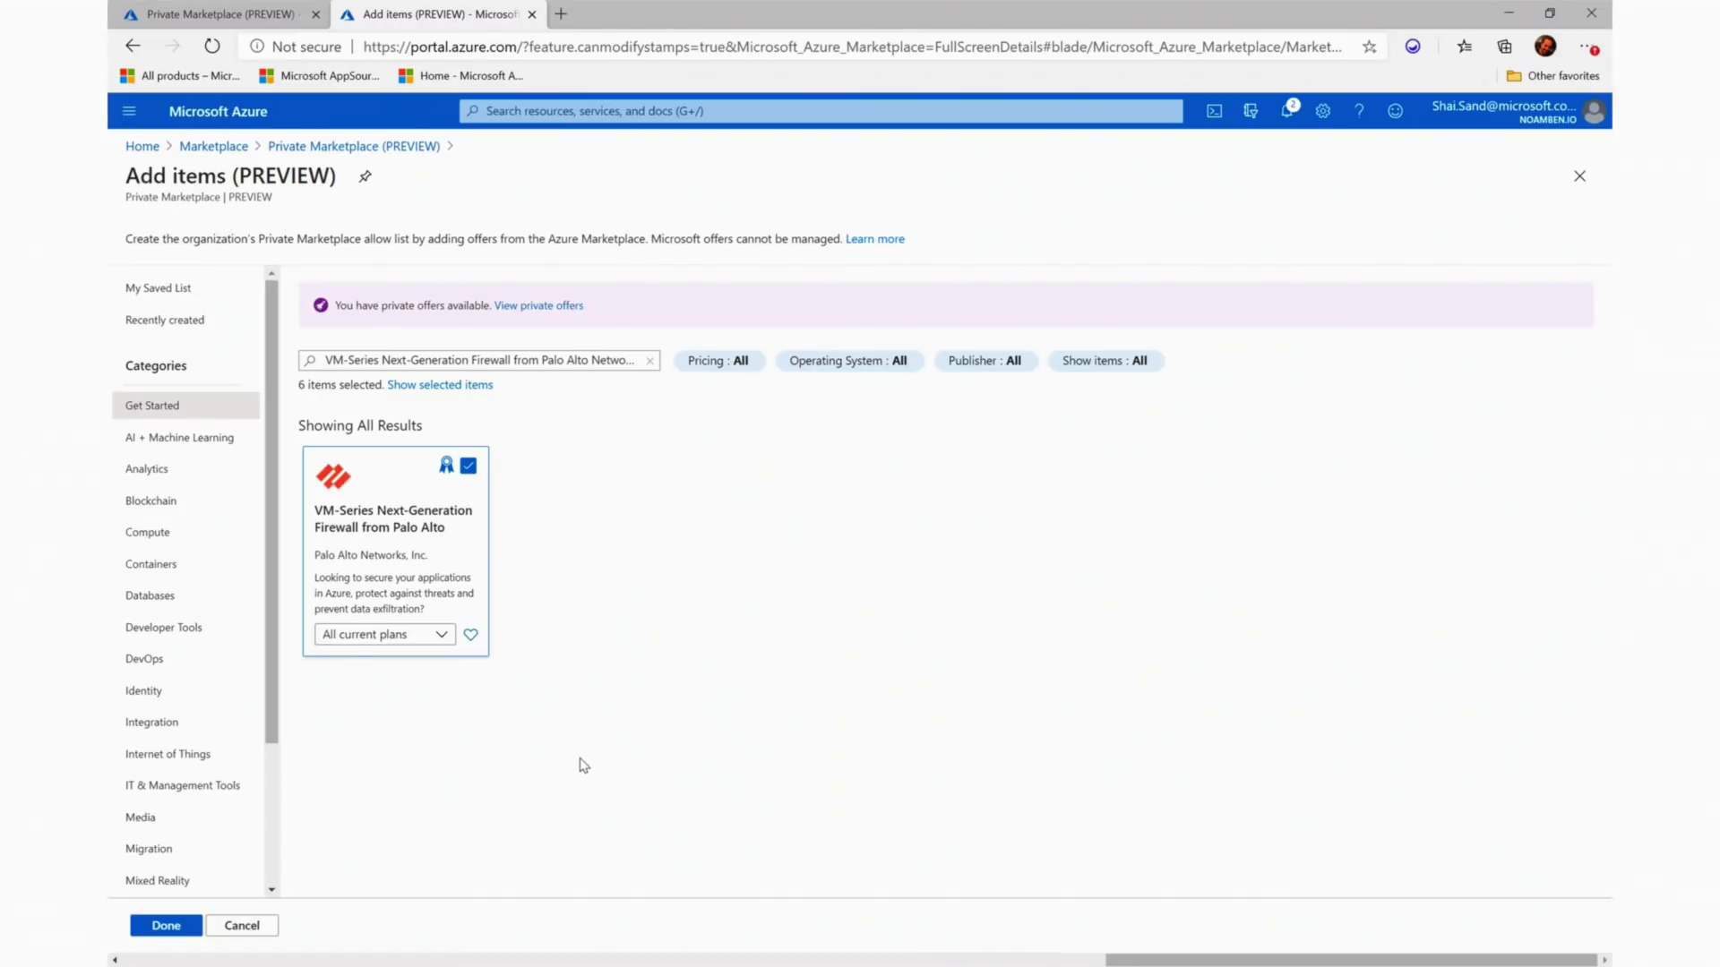
left_click(442, 387)
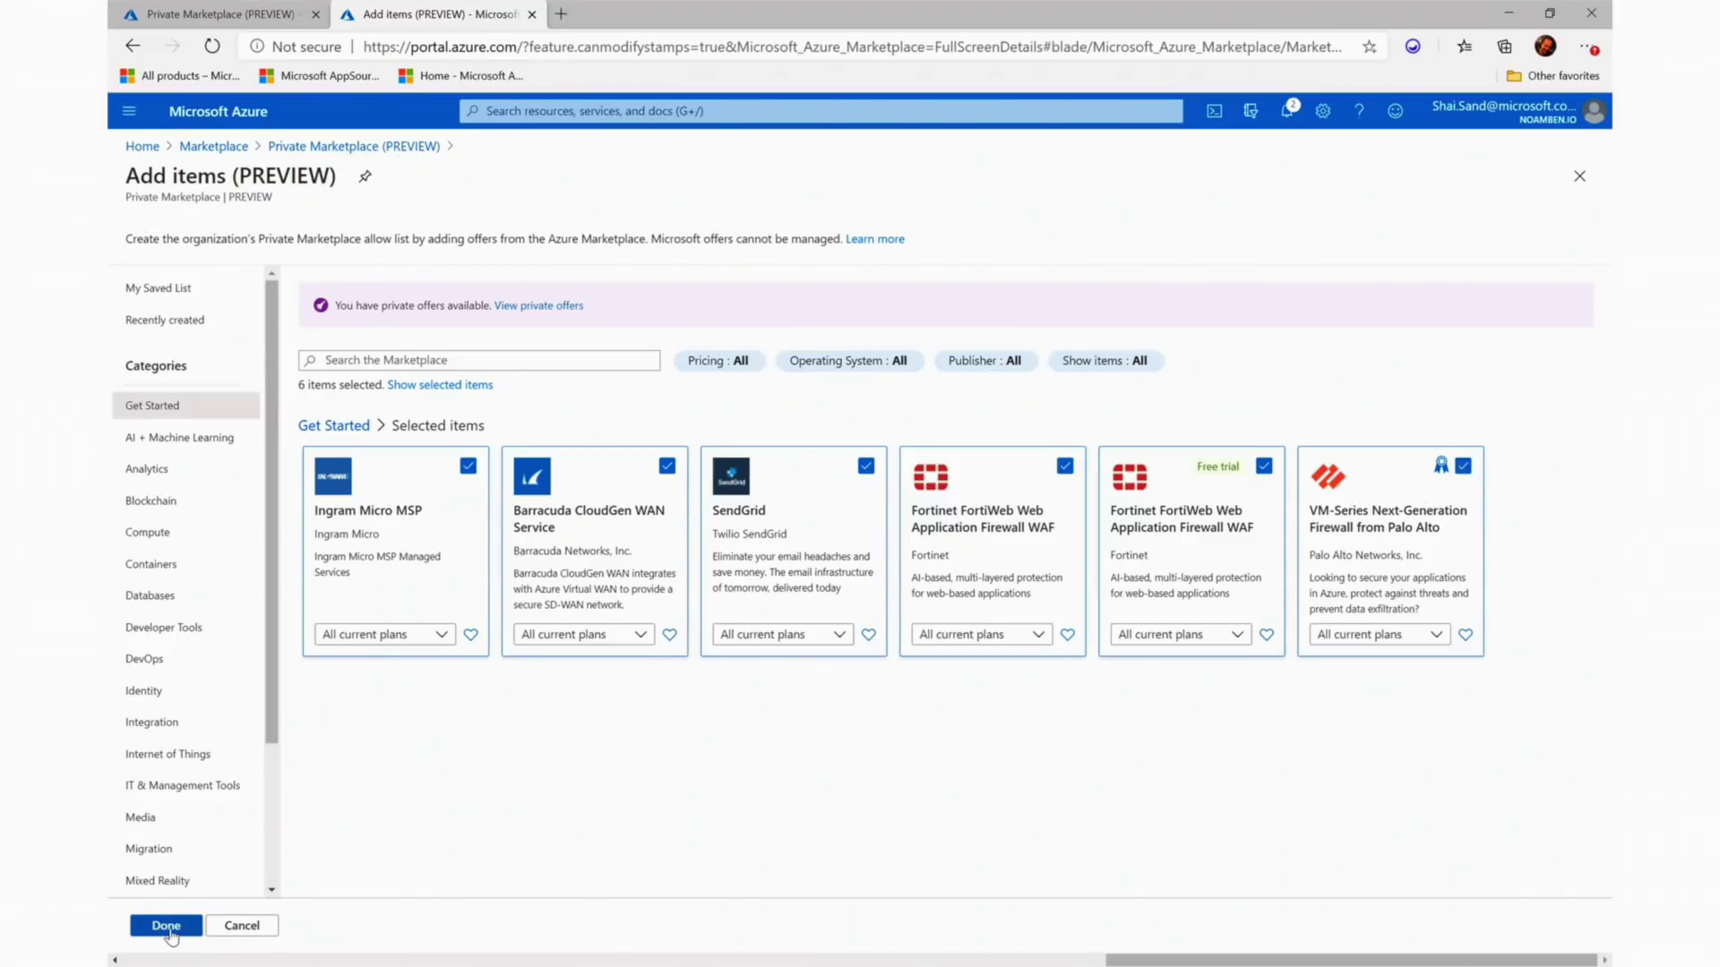
- Add the selected offers to the Private Marketplace and enable it
left_click(170, 932)
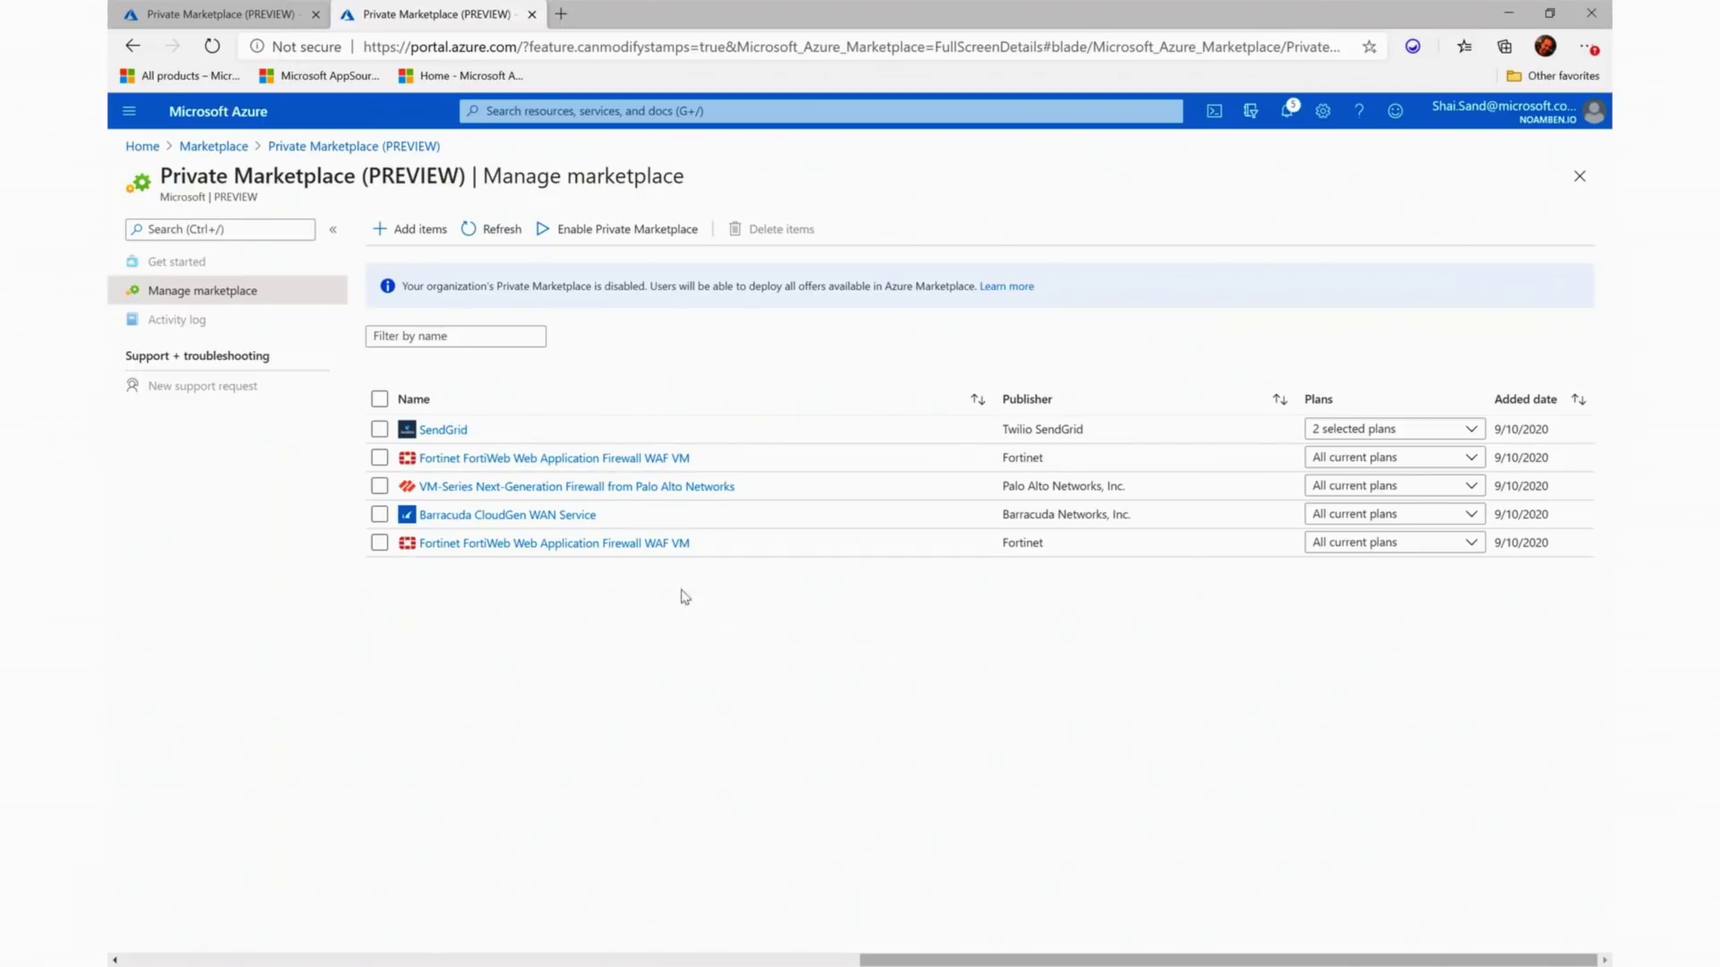
left_click(567, 235)
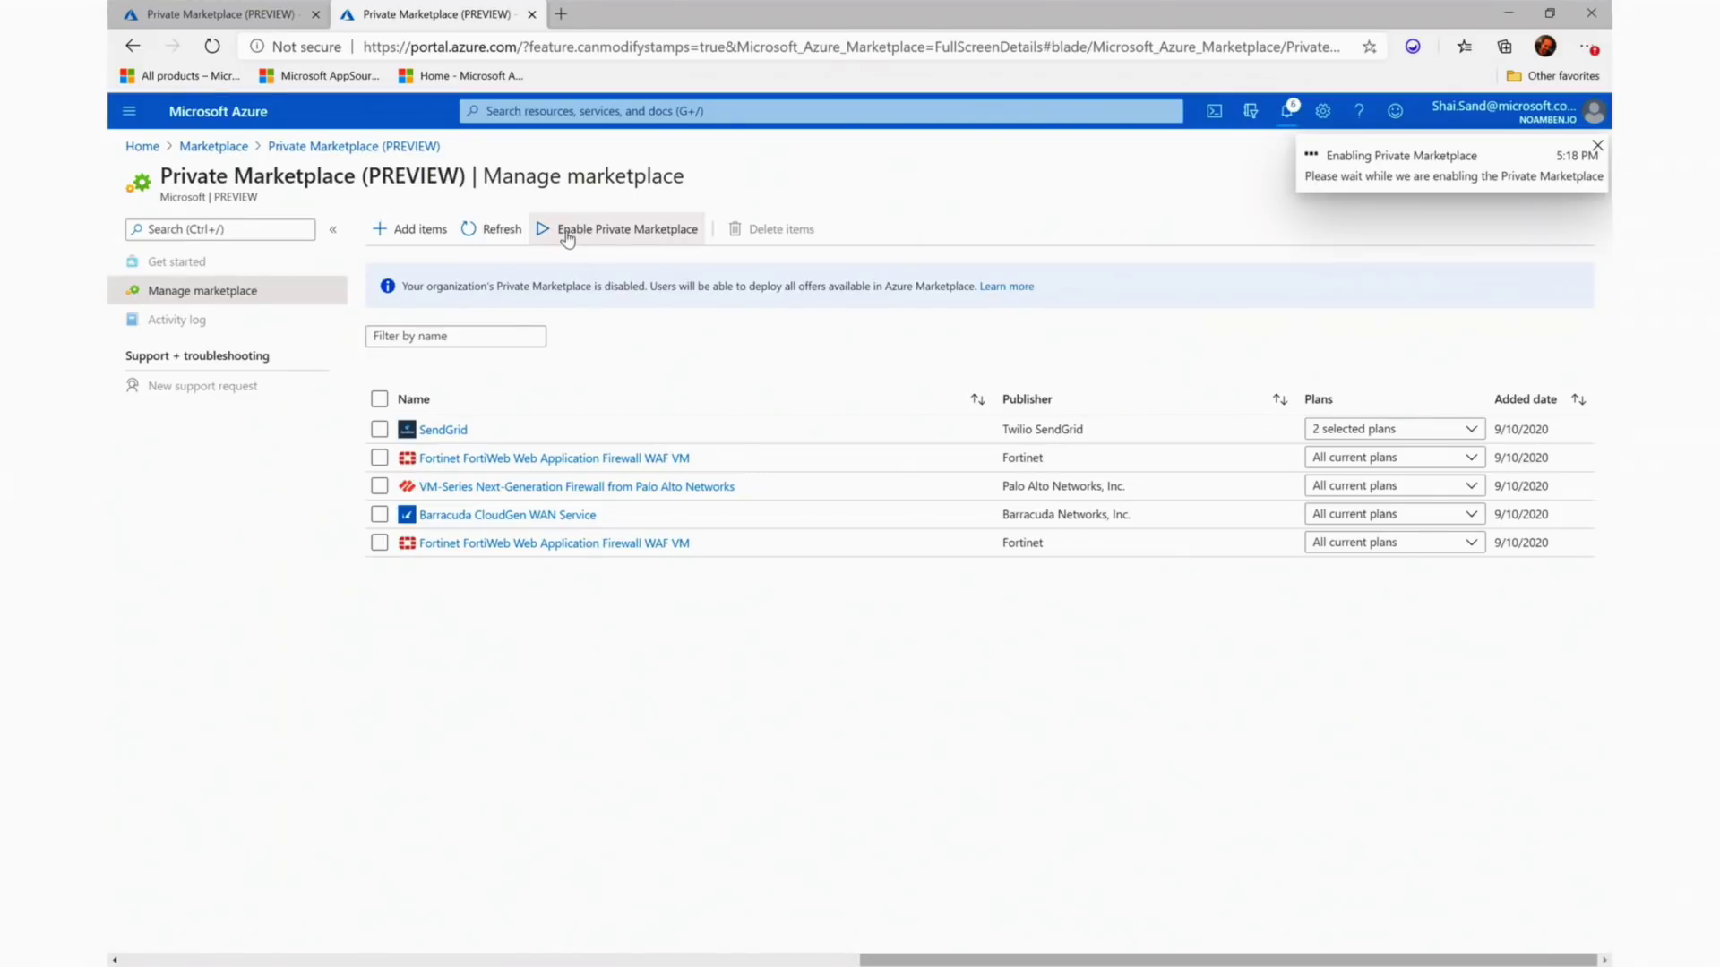